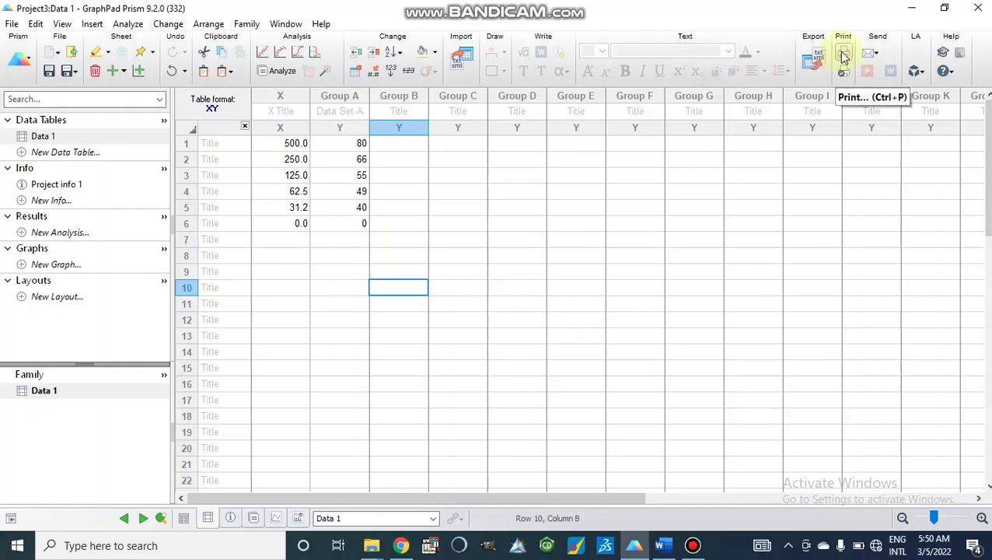
# Set Prism aside, deselect the inhibition table in Word, and minimize Word to the desktop
pyautogui.click(910, 9)
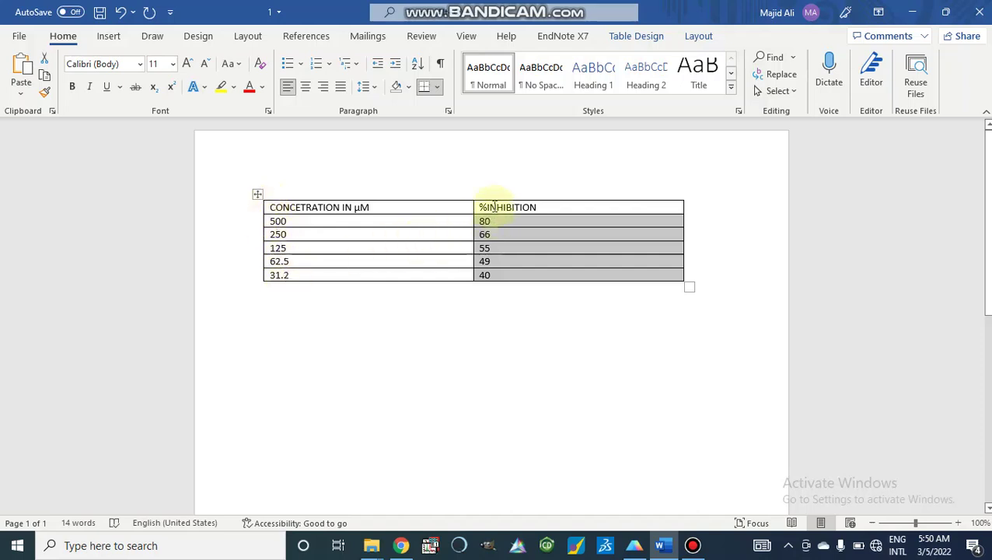
pyautogui.click(501, 302)
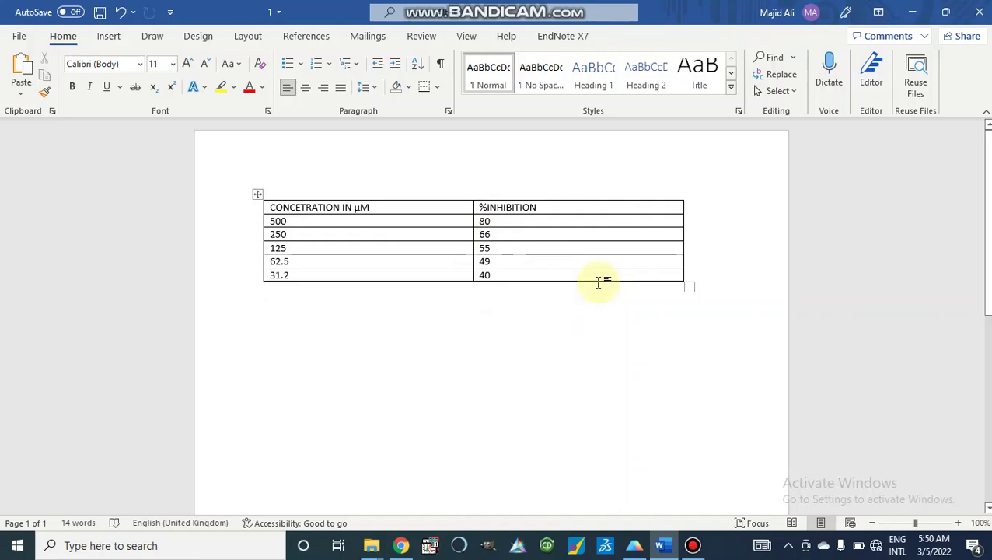
pyautogui.click(912, 15)
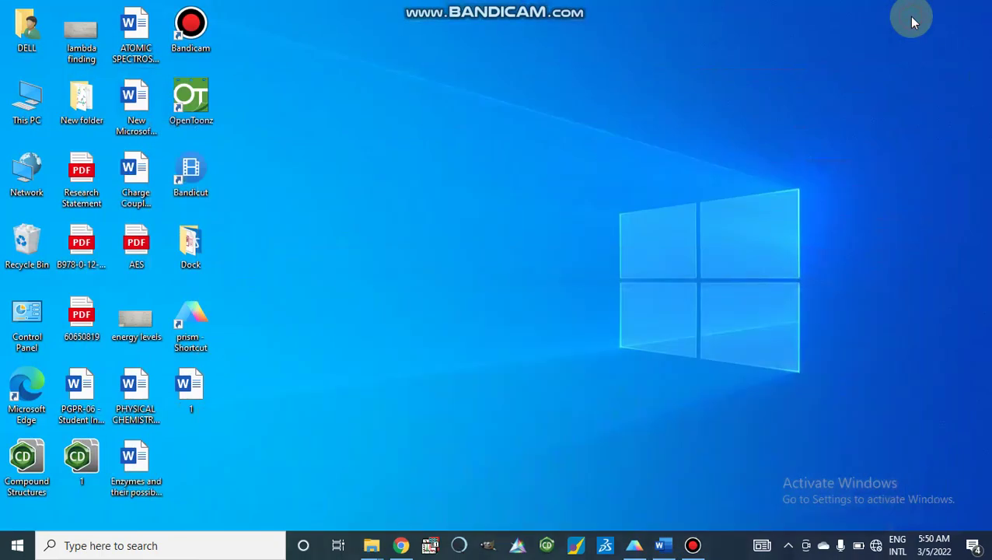
# Return to Prism and select the X concentration and Group A response columns
pyautogui.click(634, 545)
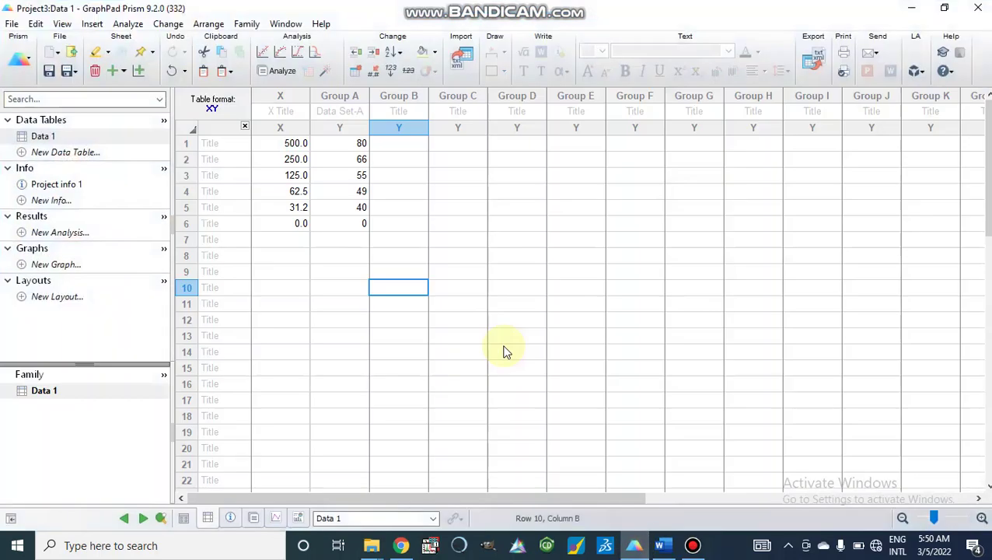
pyautogui.click(282, 126)
pyautogui.click(346, 135)
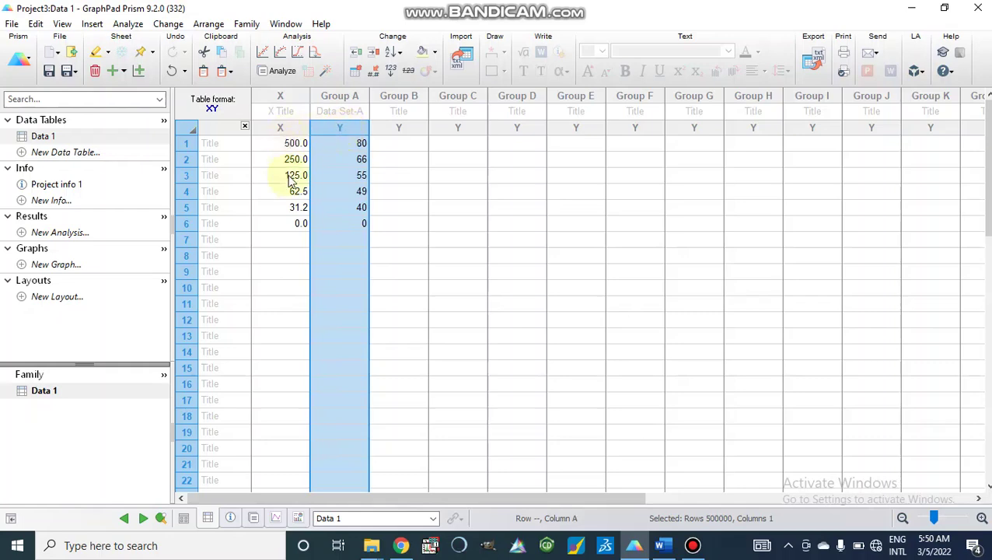
pyautogui.click(299, 244)
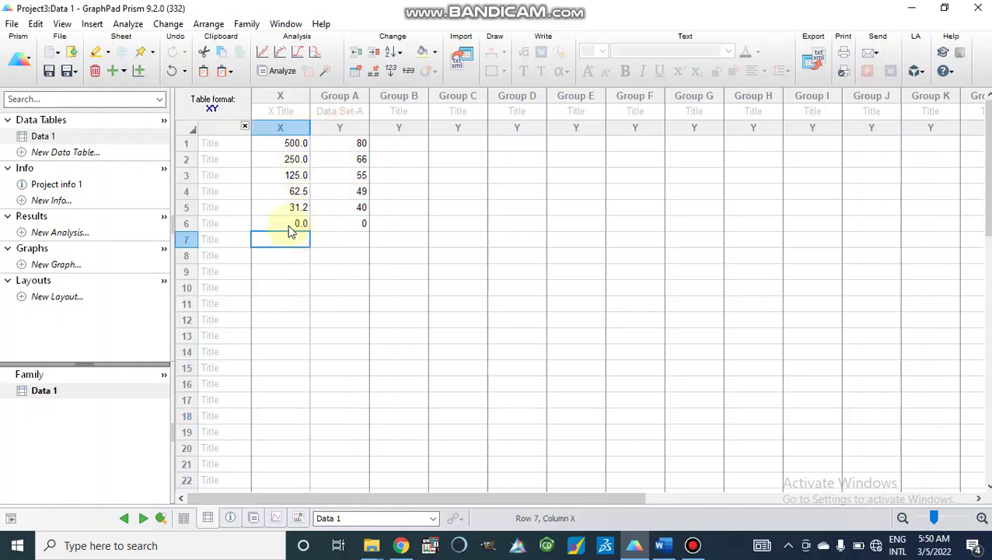
# Re-enter 0 in row 6 for both the X and Group A cells
pyautogui.doubleClick(289, 225)
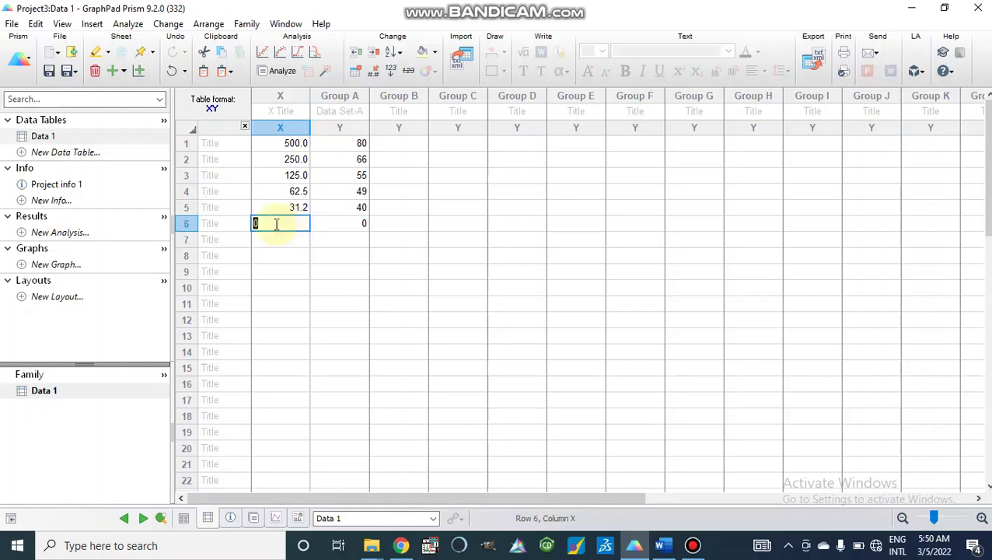
pyautogui.click(276, 224)
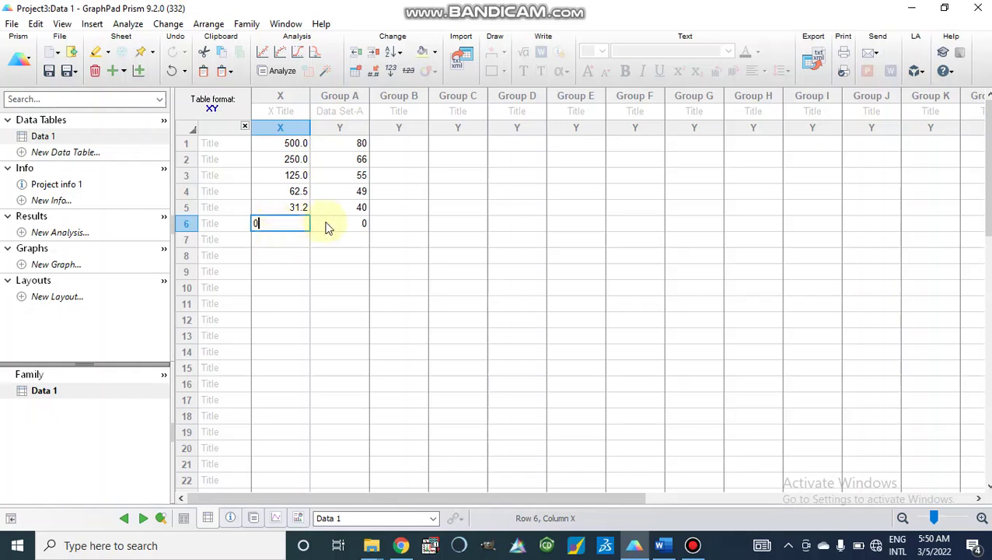
pyautogui.doubleClick(366, 226)
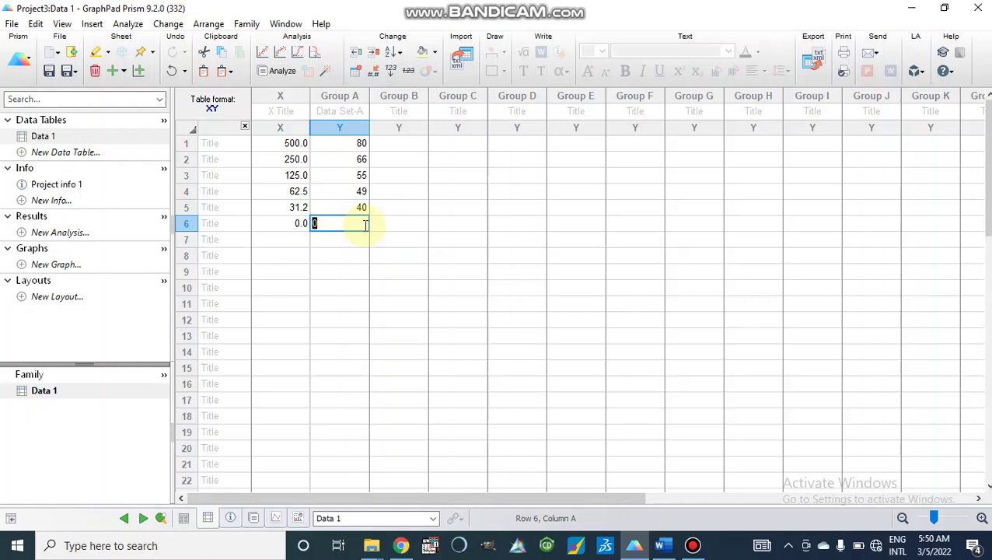
pyautogui.click(339, 223)
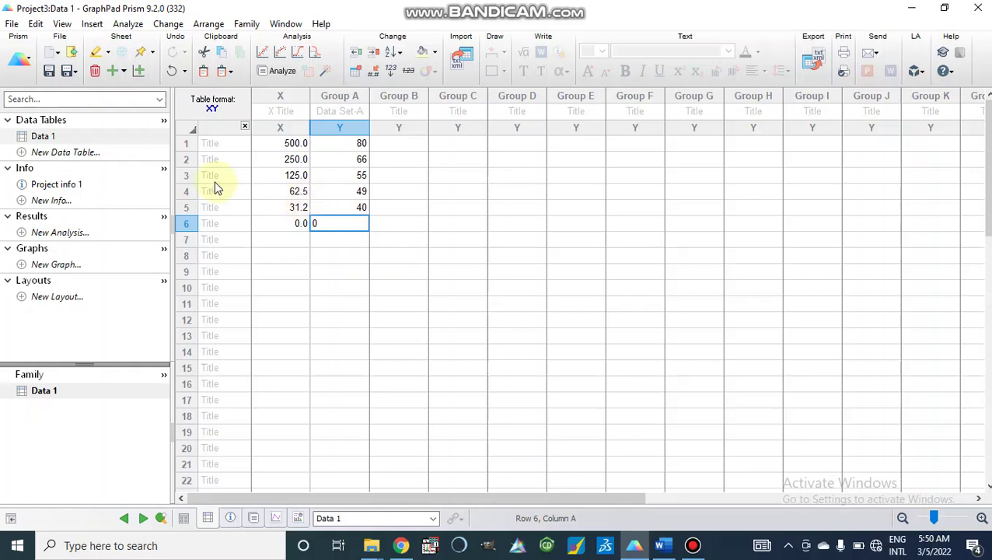
# Select the X and Group A columns and start a Nonlinear Regression (Curve Fit) on Data 1
pyautogui.moveTo(295, 132); pyautogui.dragTo(361, 154)
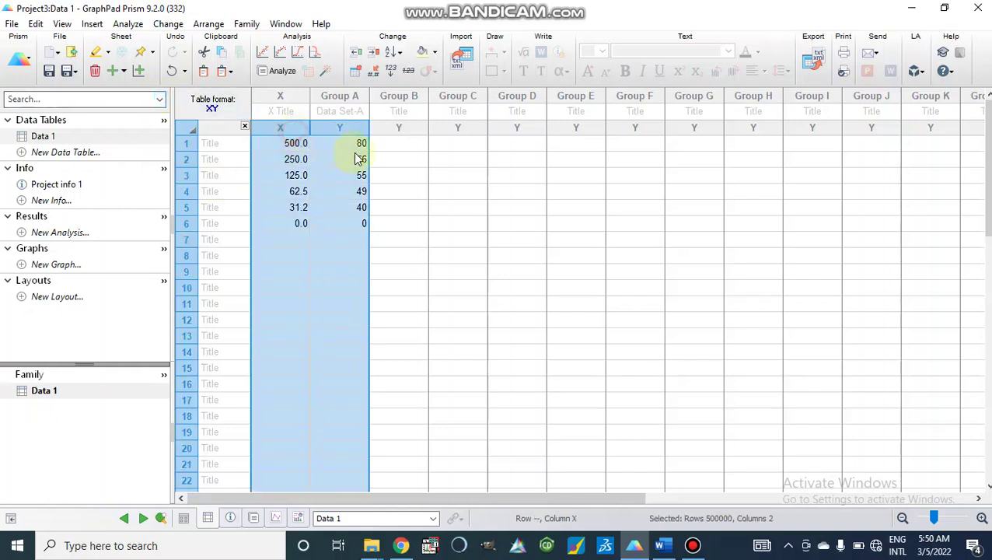
pyautogui.click(128, 24)
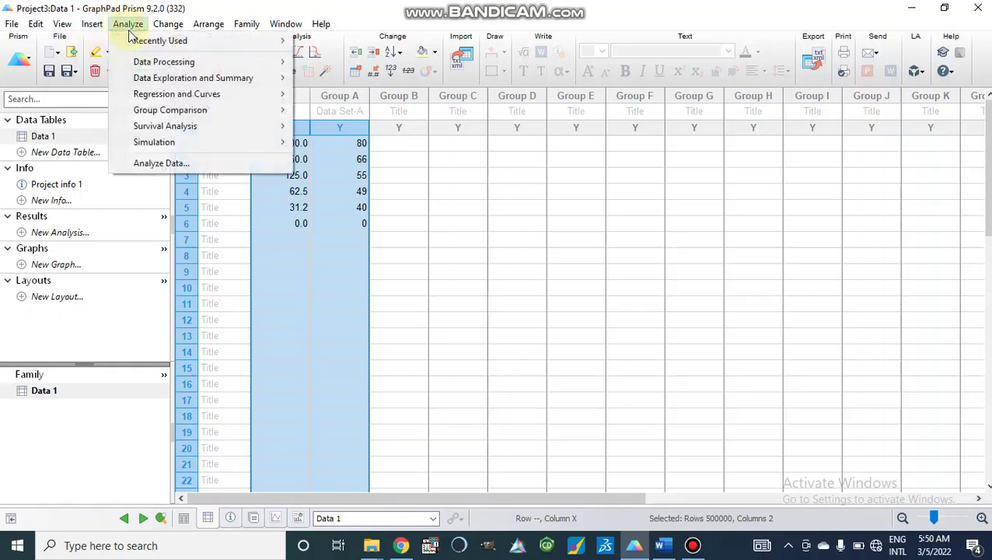
pyautogui.moveTo(154, 97)
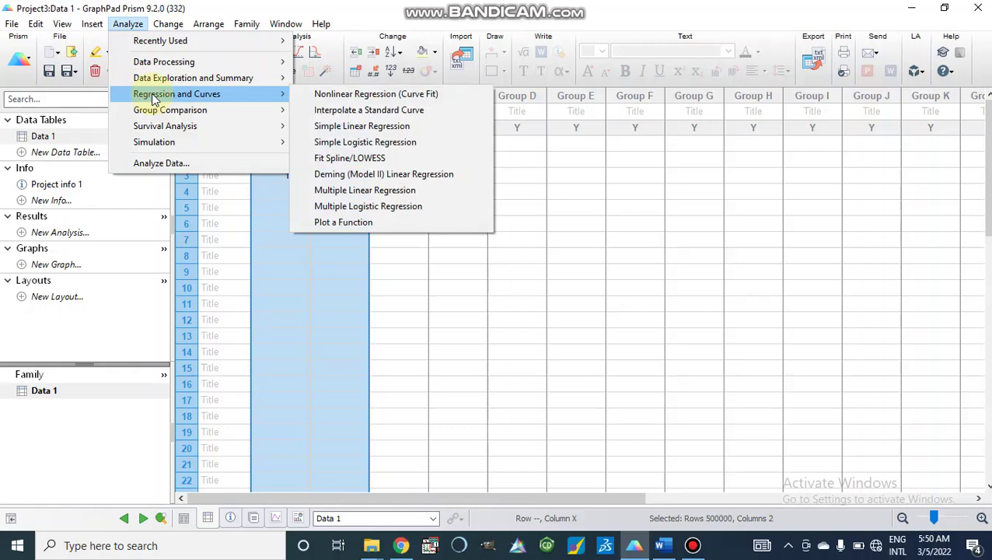
pyautogui.click(332, 94)
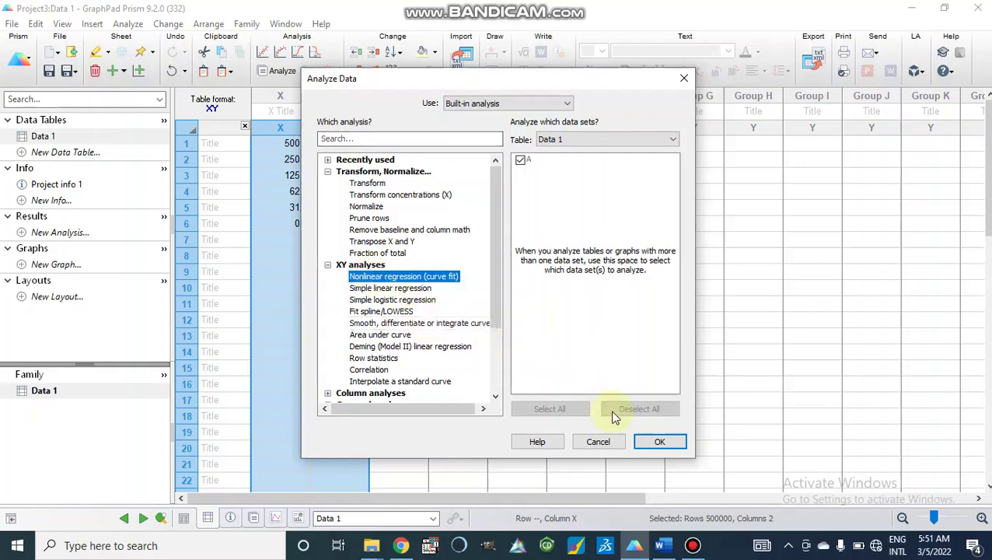
pyautogui.click(653, 443)
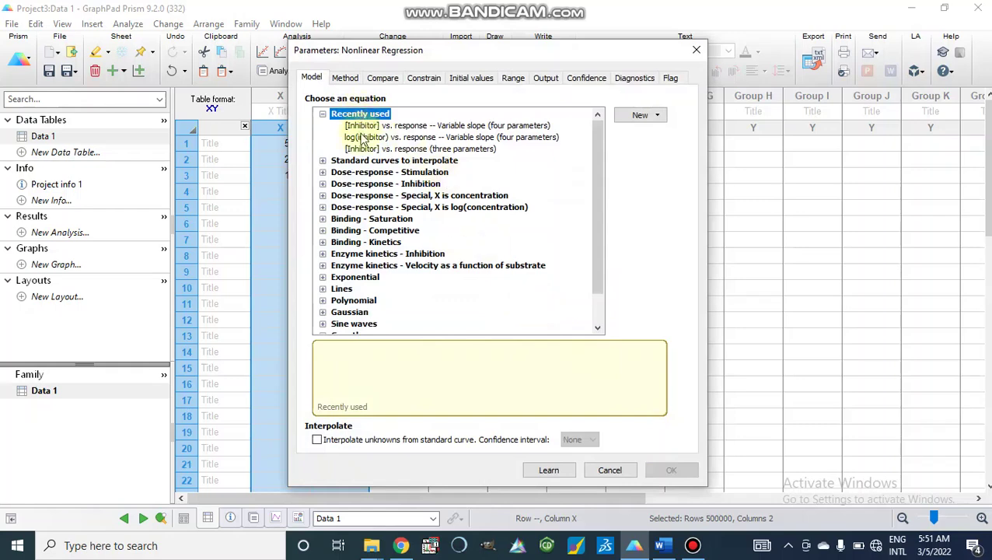
# Fit Data 1 with [Inhibitor] vs. response (three parameters), giving IC50 40.34 and R squared 0.9739
pyautogui.click(323, 184)
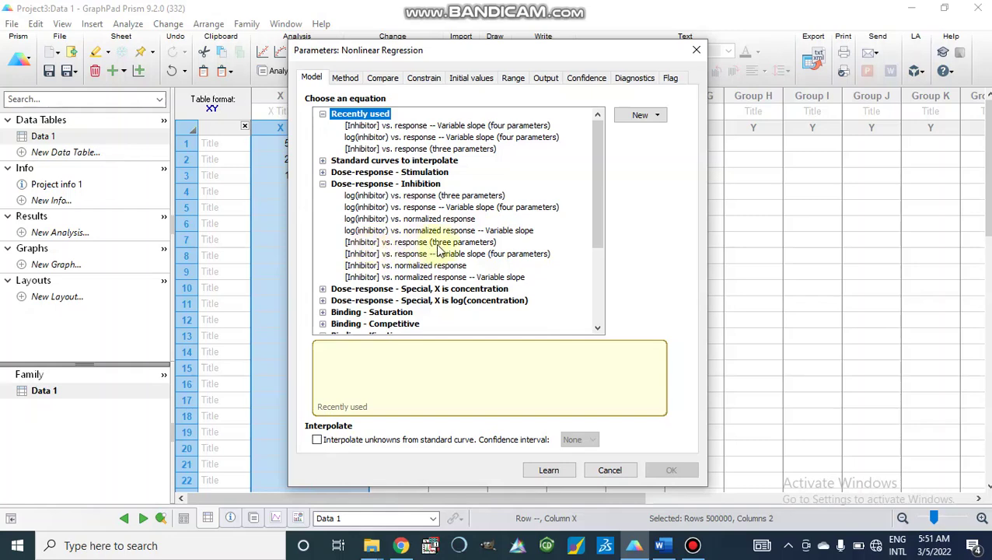
pyautogui.click(412, 244)
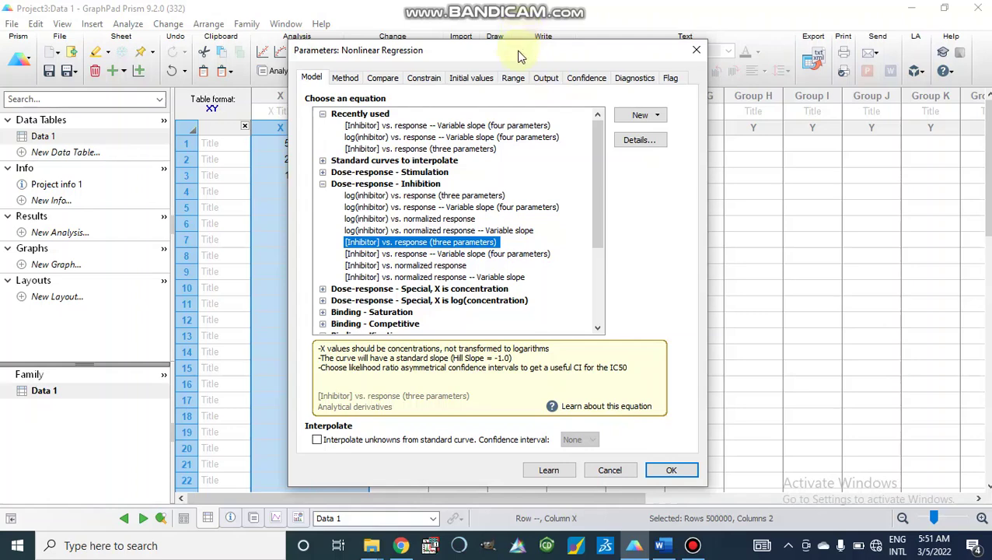
pyautogui.moveTo(518, 54); pyautogui.dragTo(602, 54)
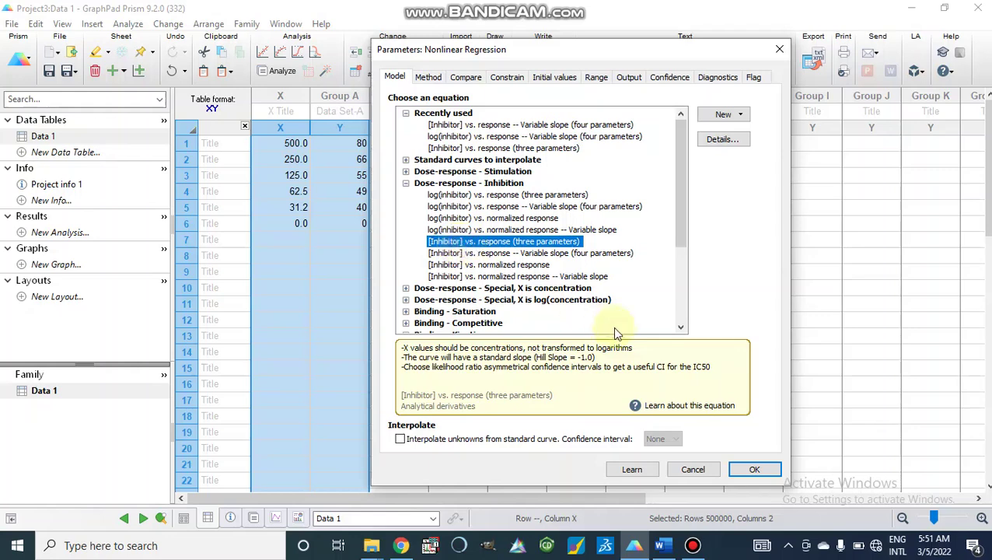
pyautogui.click(750, 469)
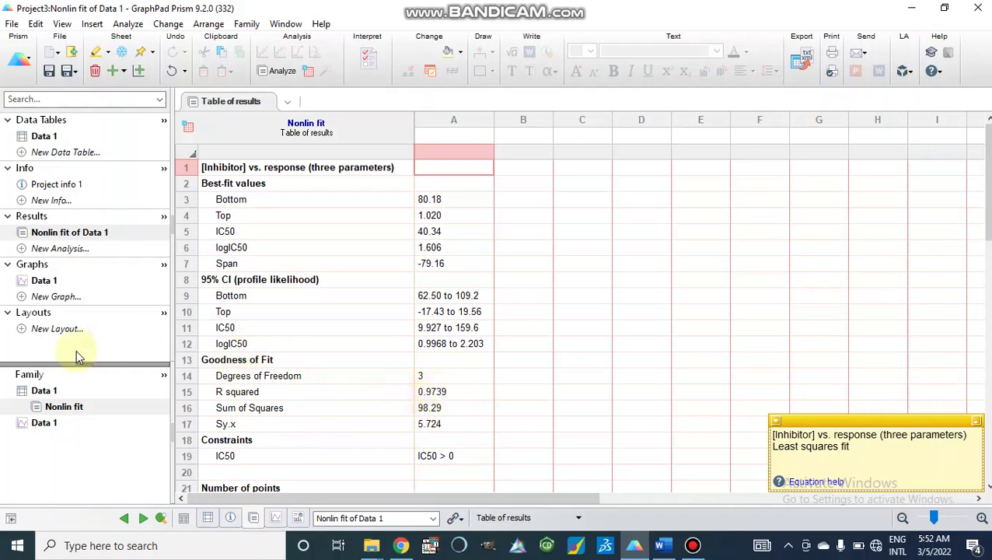
# Open the Data 1 graph from the Family panel
pyautogui.click(44, 424)
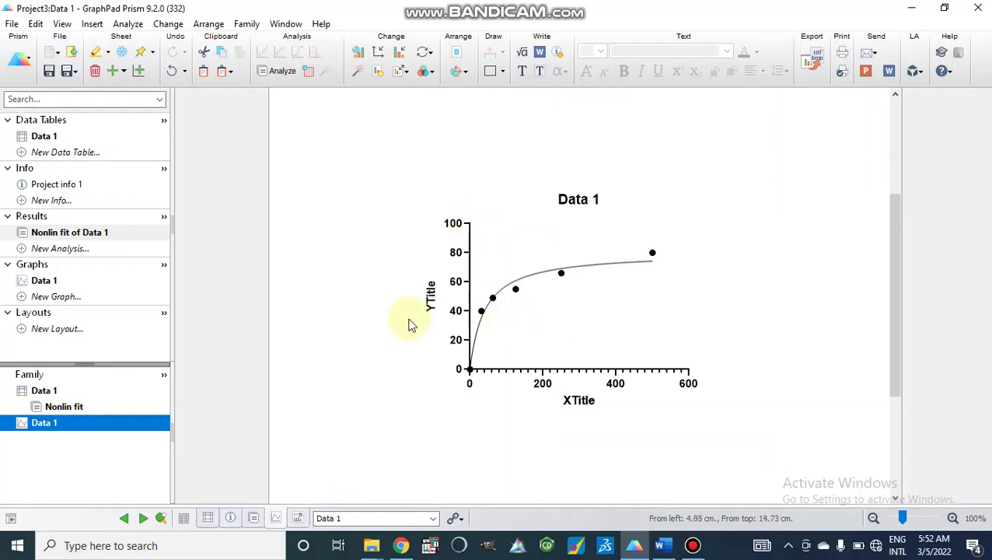
# Rename the graph title from 'Data 1' to 'IC50 = 40.1'
pyautogui.doubleClick(579, 200)
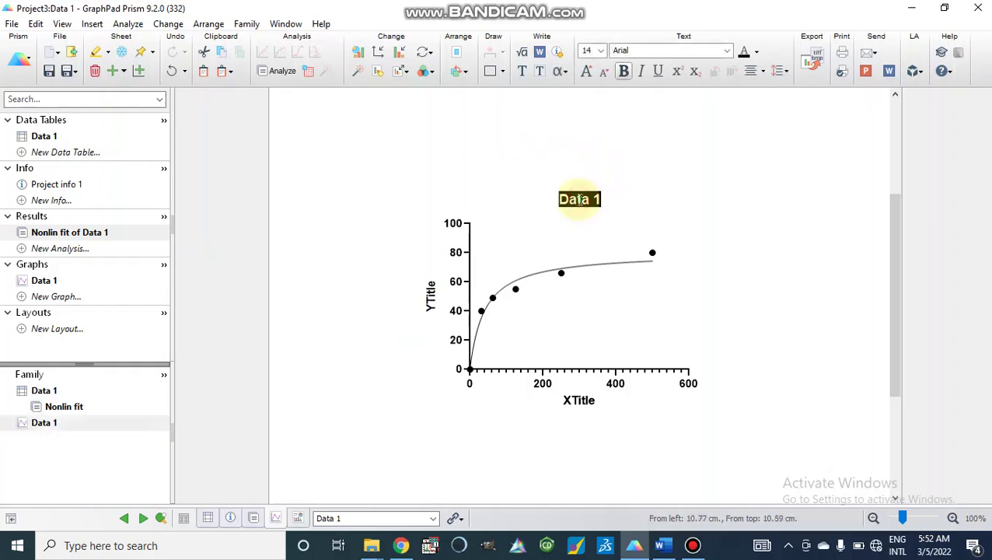
pyautogui.write('IC50')
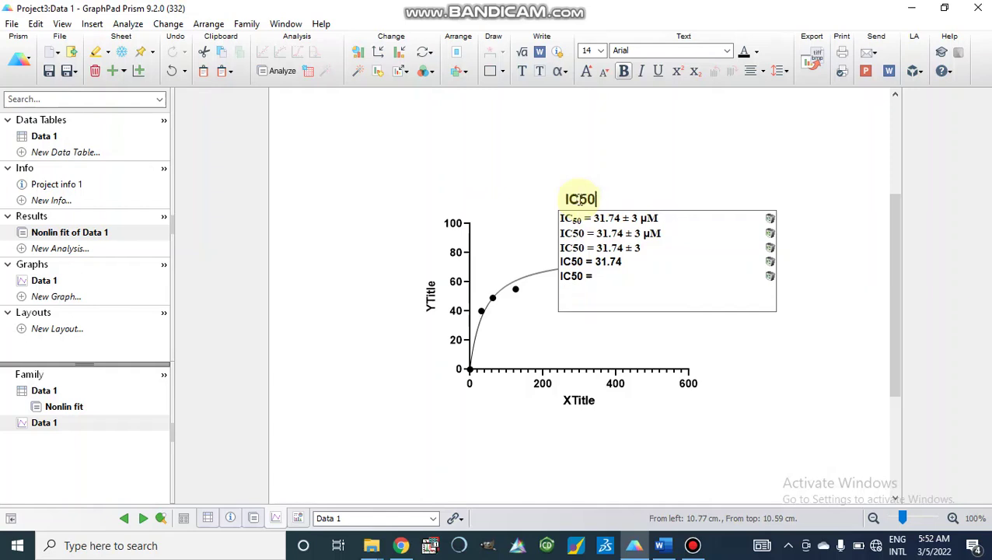
pyautogui.write(' = ')
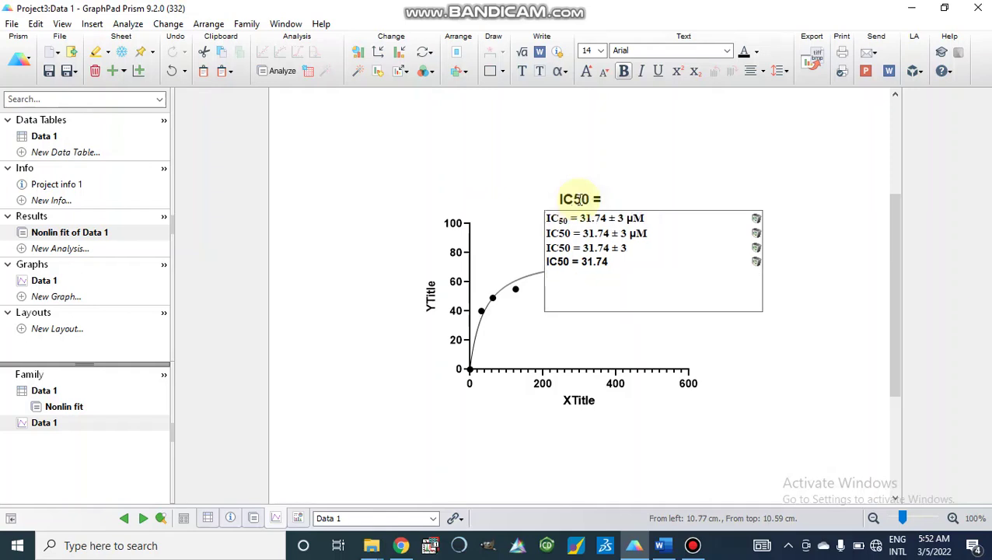
pyautogui.write('40.1')
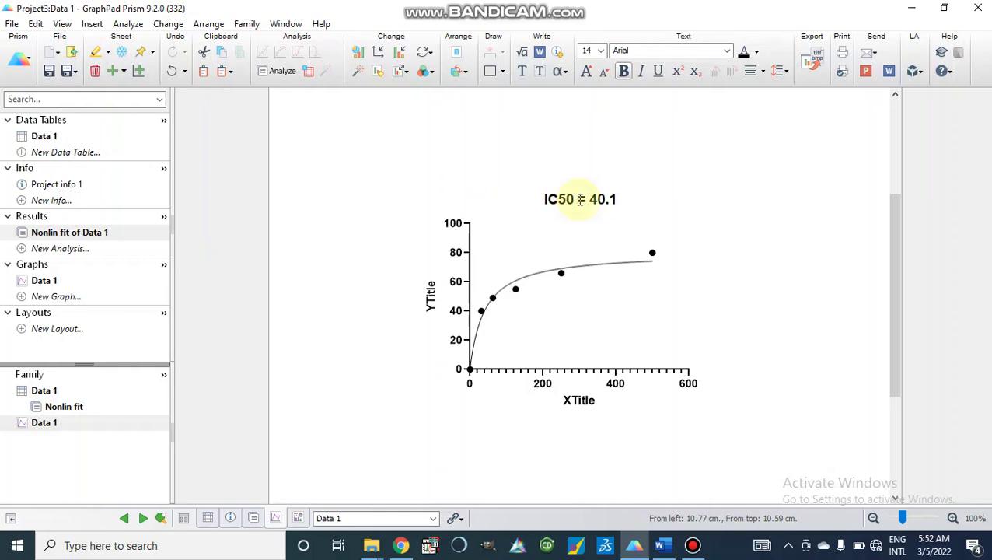
pyautogui.click(571, 96)
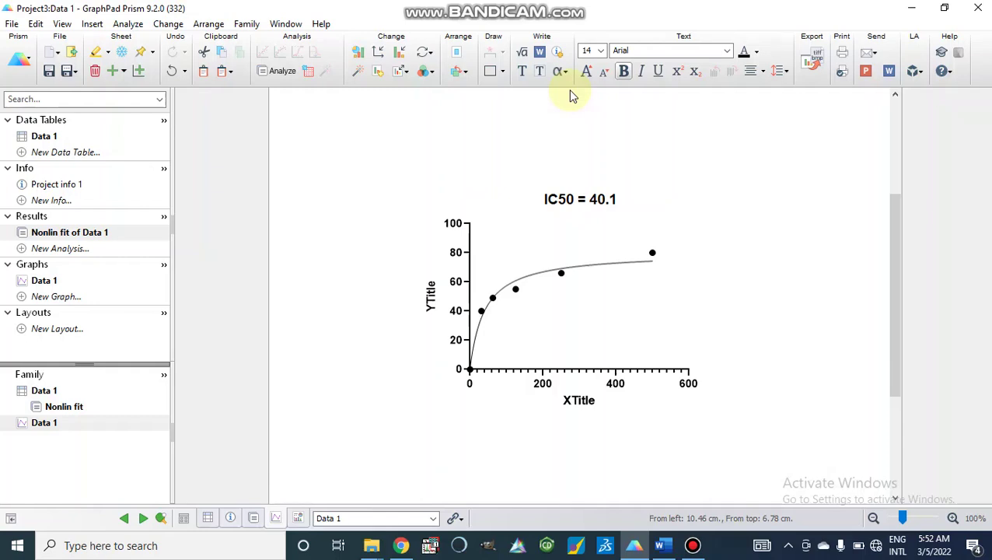
# Append ' ± 3' to the graph title using the math symbol set
pyautogui.click(562, 72)
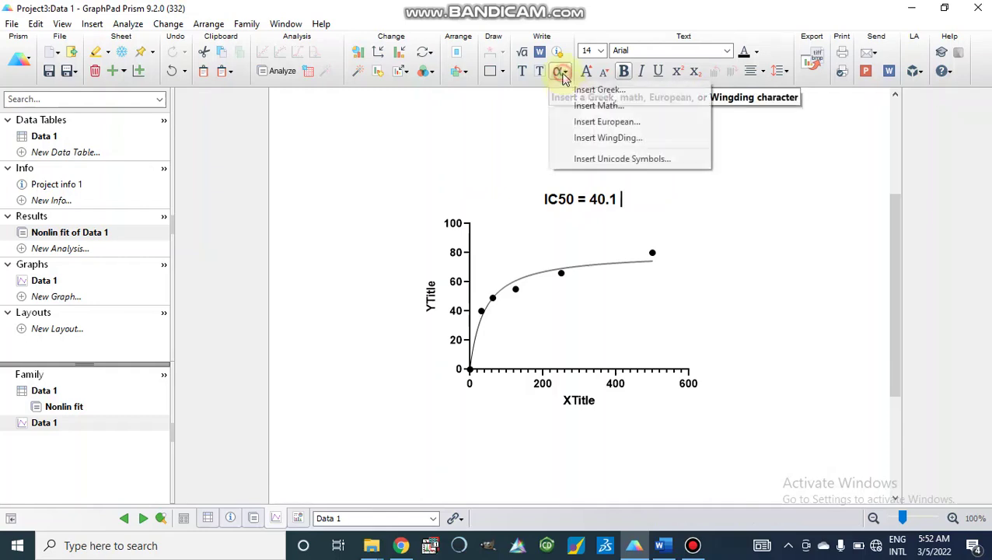
pyautogui.click(580, 106)
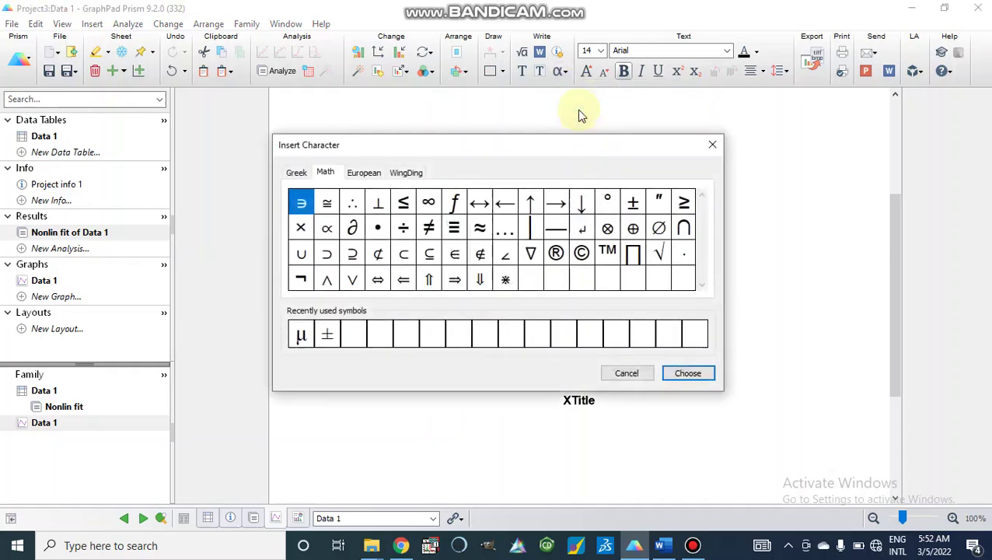
pyautogui.click(633, 203)
pyautogui.click(683, 375)
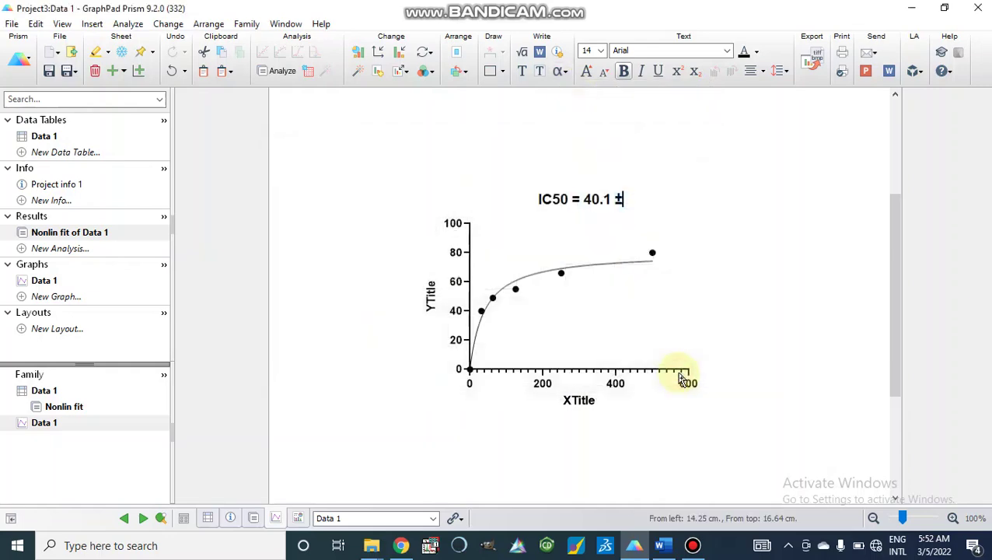
pyautogui.write('3')
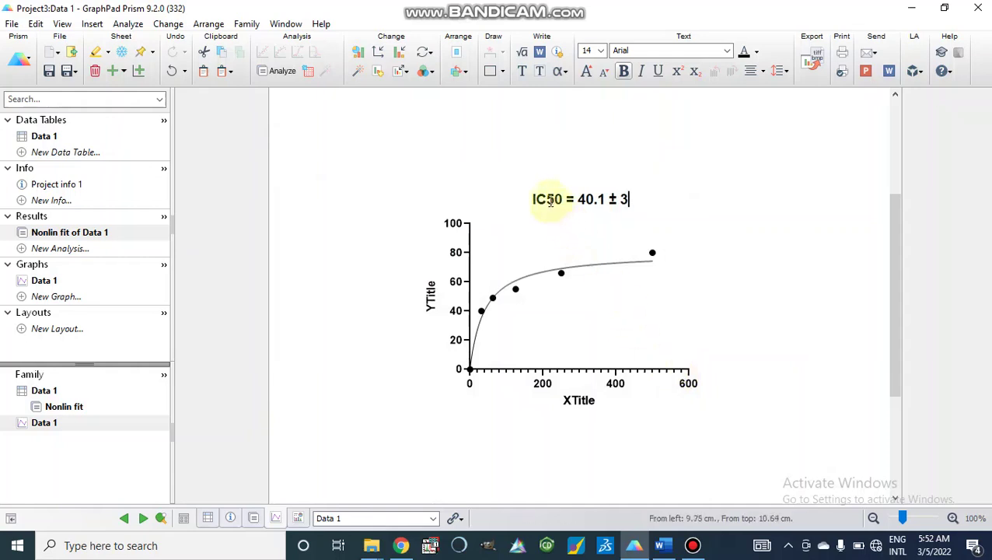
# Italicize 'IC' and subscript '50' in the graph title
pyautogui.moveTo(547, 201); pyautogui.dragTo(531, 199)
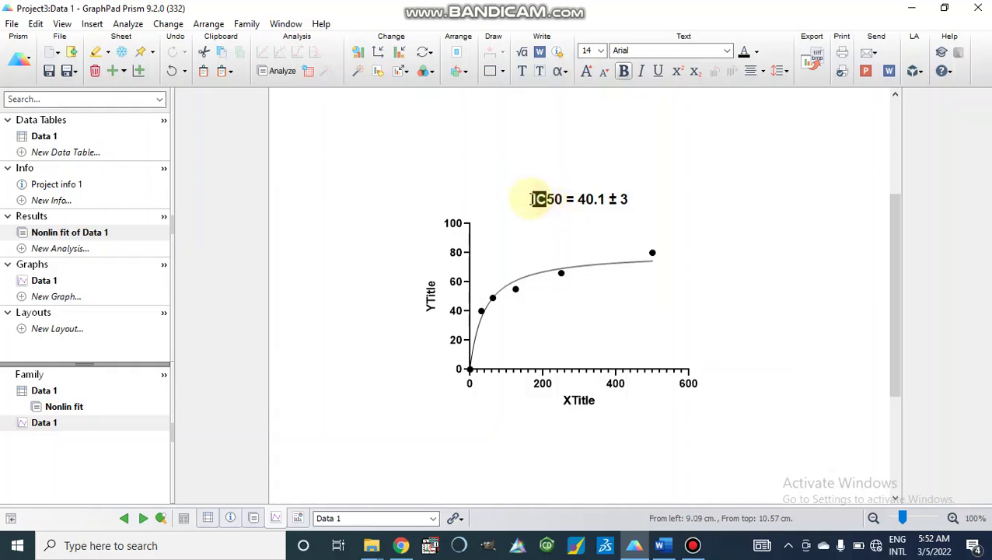
pyautogui.click(642, 72)
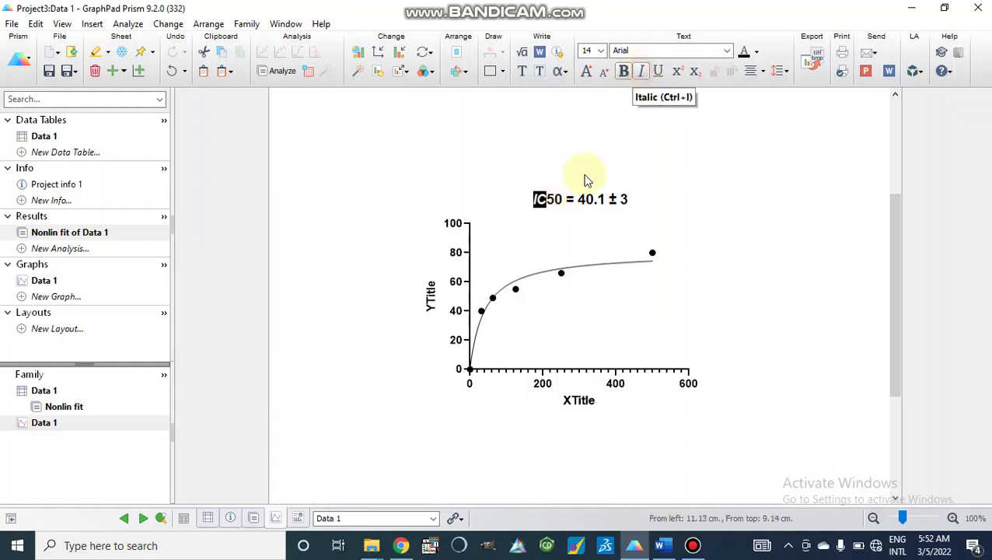
pyautogui.moveTo(562, 201); pyautogui.dragTo(548, 200)
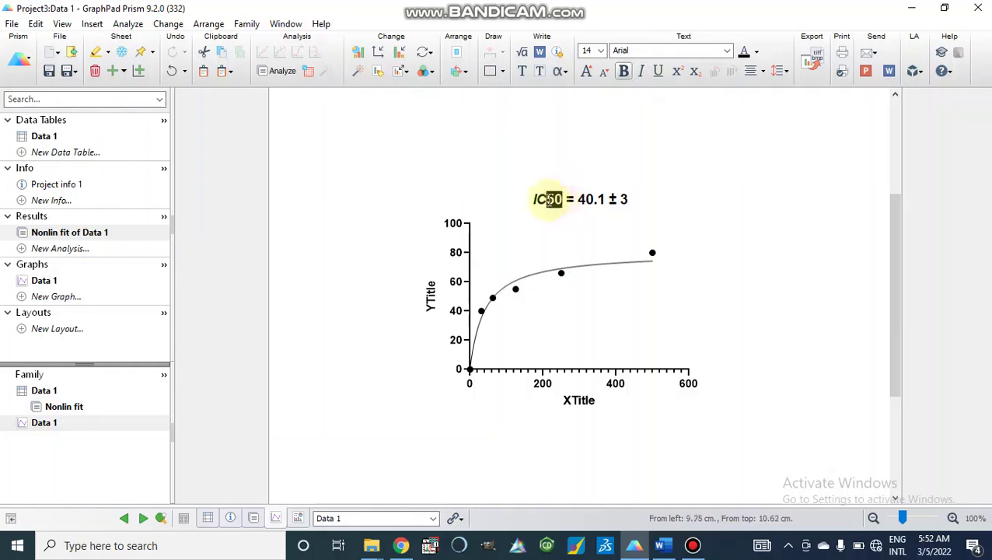
pyautogui.click(694, 73)
pyautogui.click(639, 205)
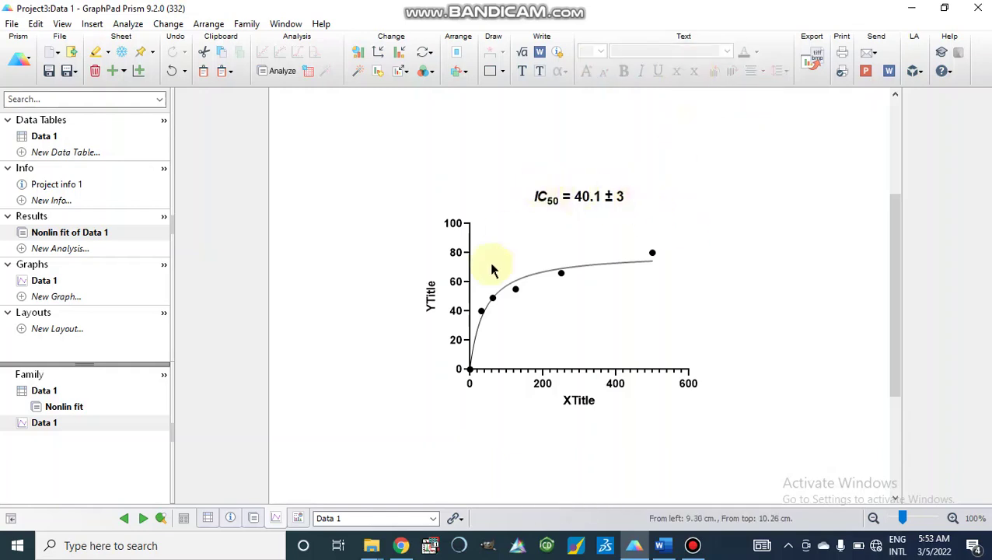
# Replace the YTitle placeholder with '% Inhib' from the autocomplete list
pyautogui.click(429, 298)
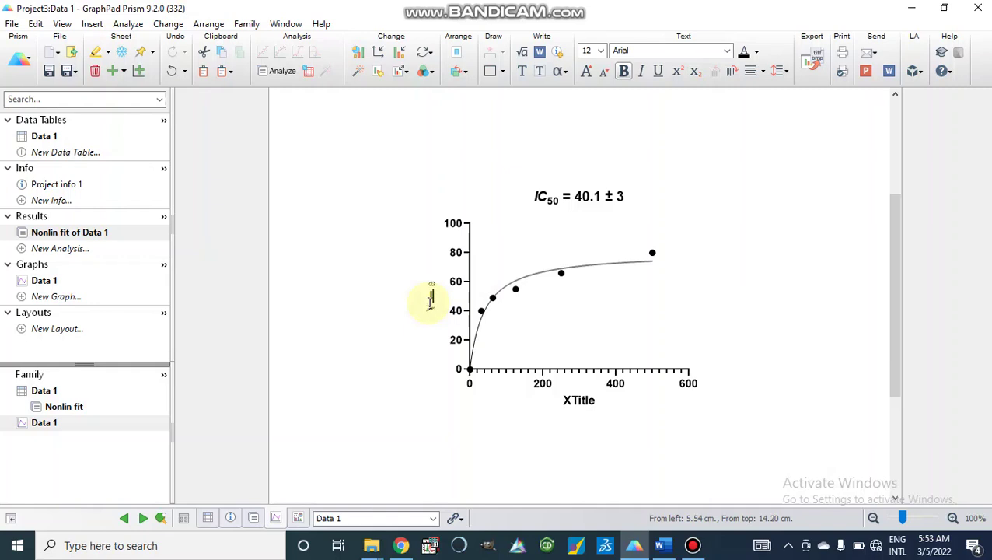
pyautogui.write('Inhi')
pyautogui.press('BackSpace')
pyautogui.press('BackSpace')
pyautogui.press('BackSpace')
pyautogui.press('BackSpace')
pyautogui.write('%')
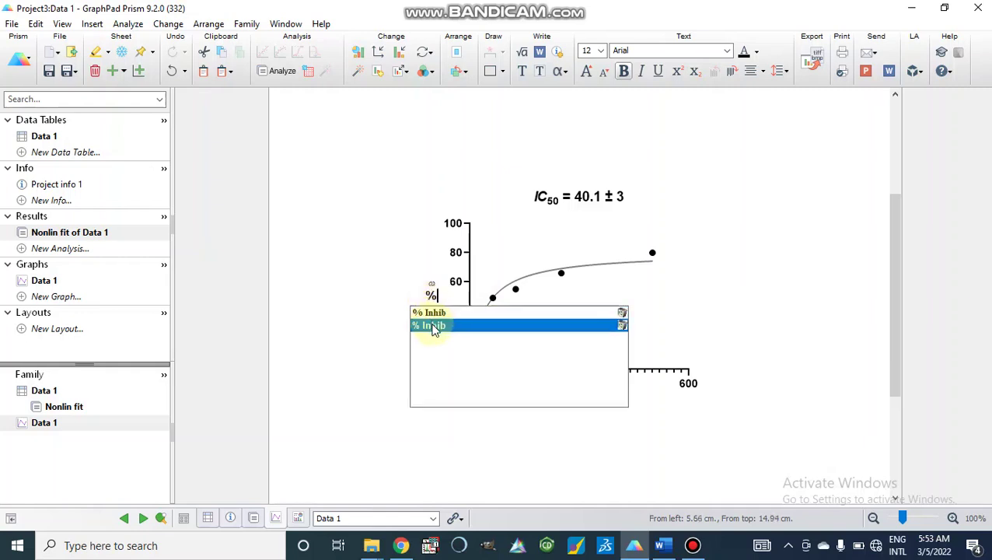
pyautogui.click(434, 328)
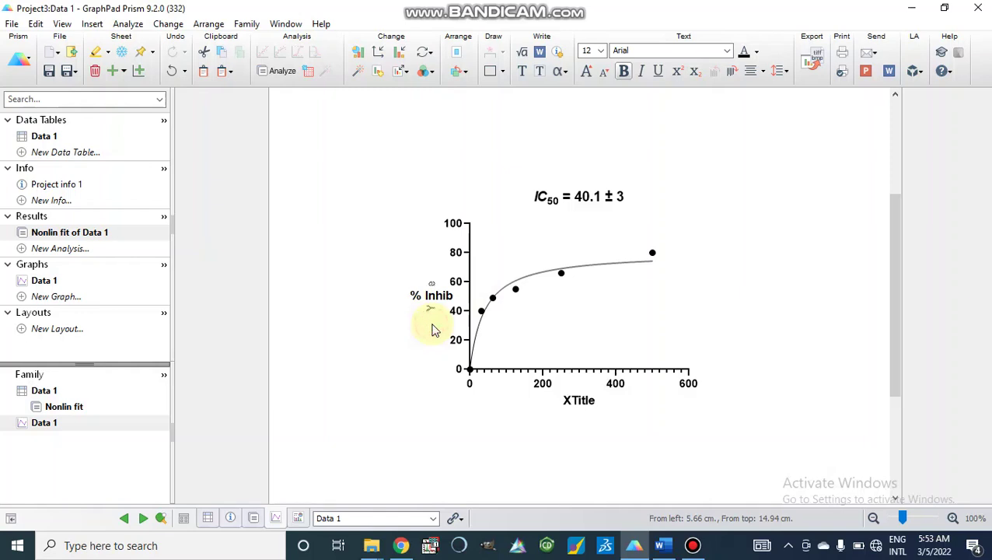
# Replace the XTitle placeholder with 'Inhib Conc (µM)' from the autocomplete suggestions
pyautogui.click(576, 400)
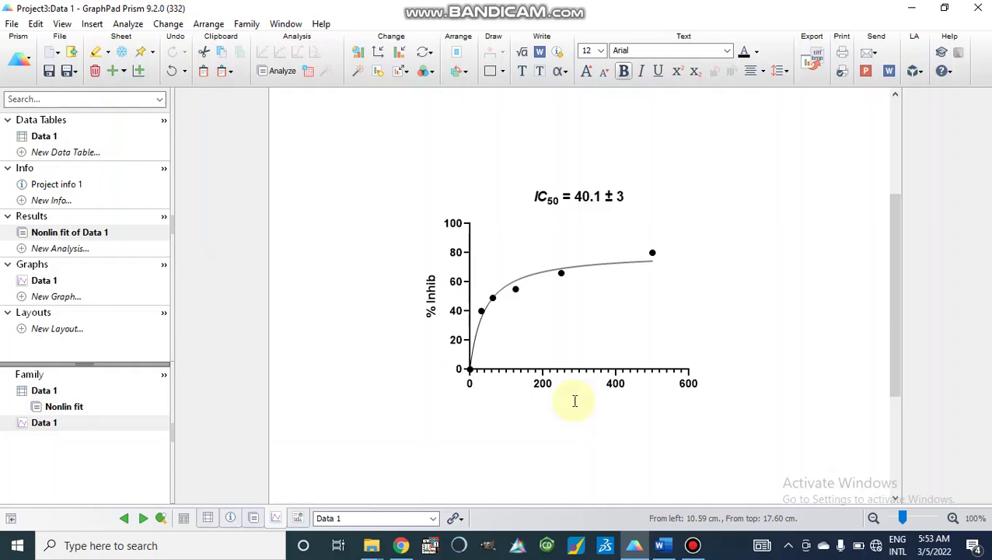
pyautogui.click(575, 401)
pyautogui.write('Inhi')
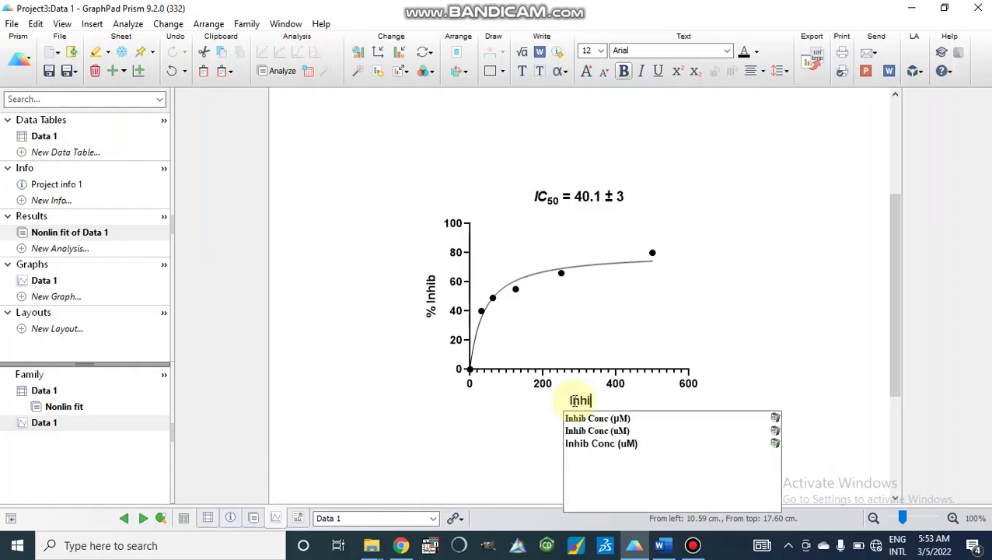
pyautogui.click(582, 418)
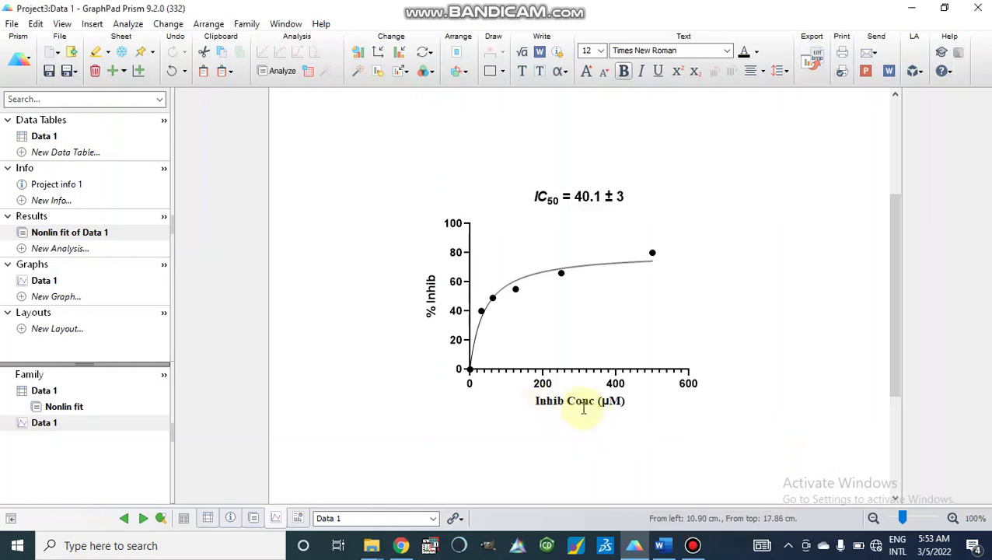
pyautogui.click(577, 405)
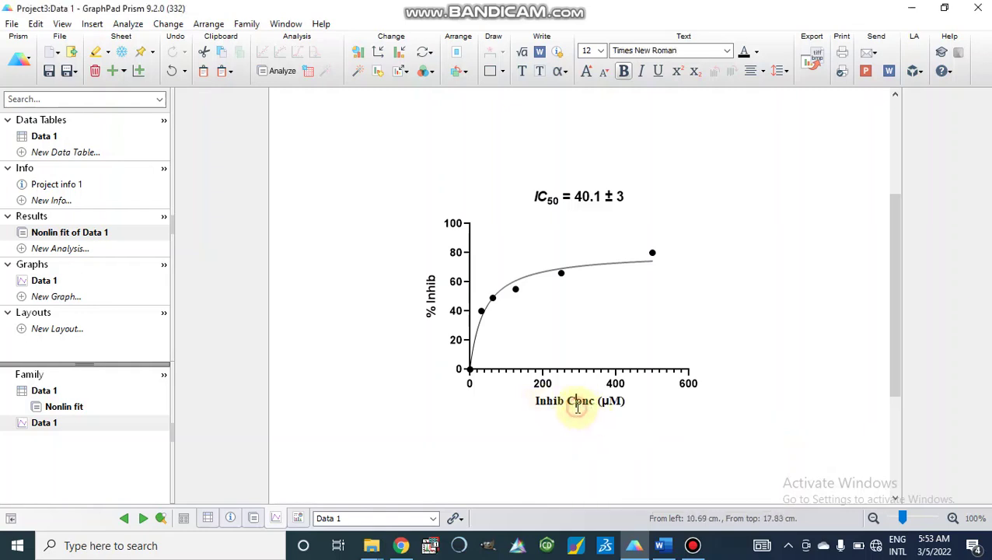
# Change the '% Inhib' Y-axis title font to Times New Roman
pyautogui.click(431, 303)
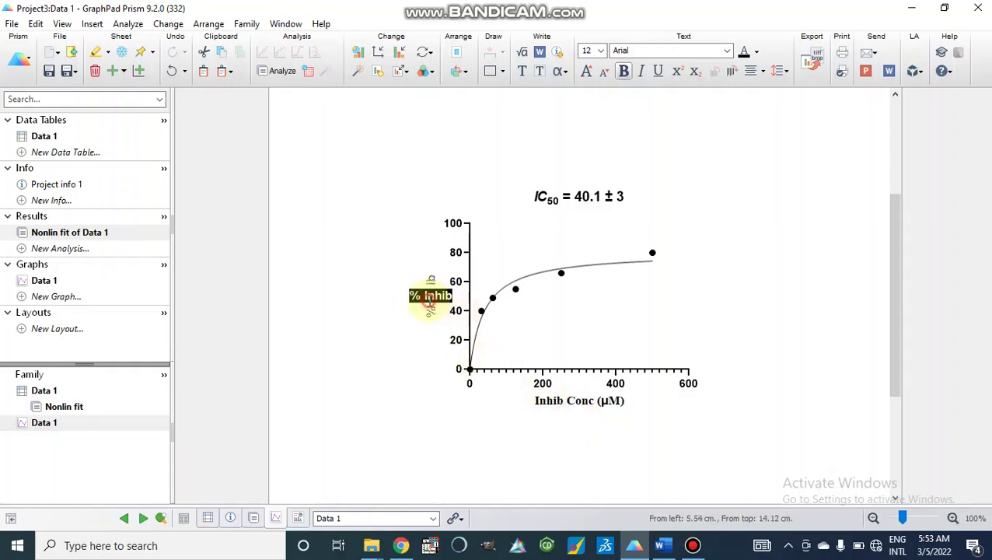
pyautogui.click(727, 51)
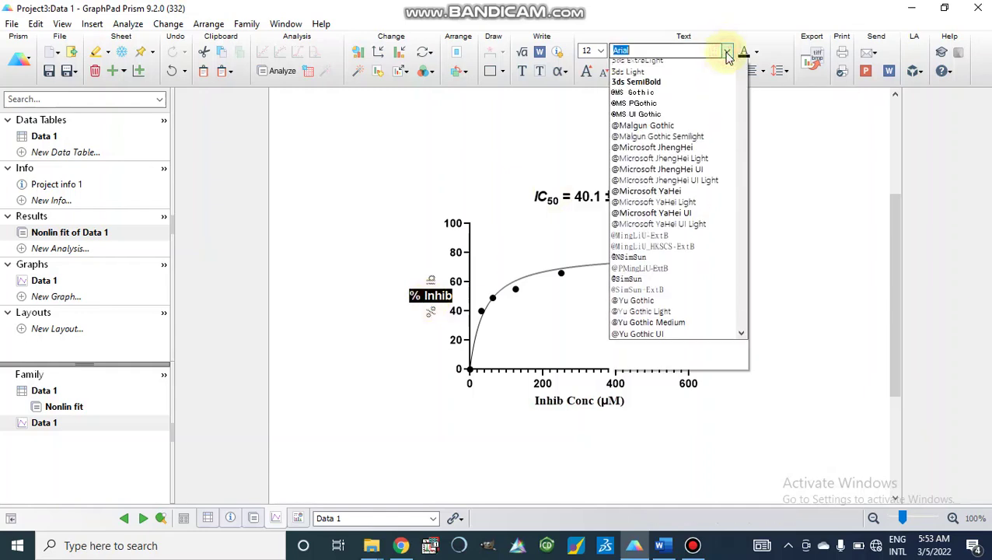
pyautogui.write('t')
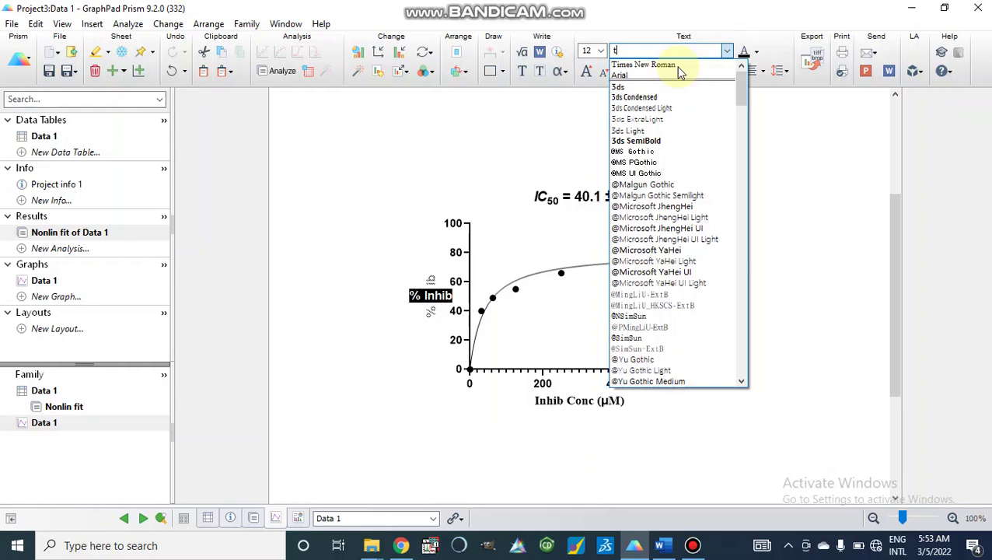
pyautogui.click(654, 67)
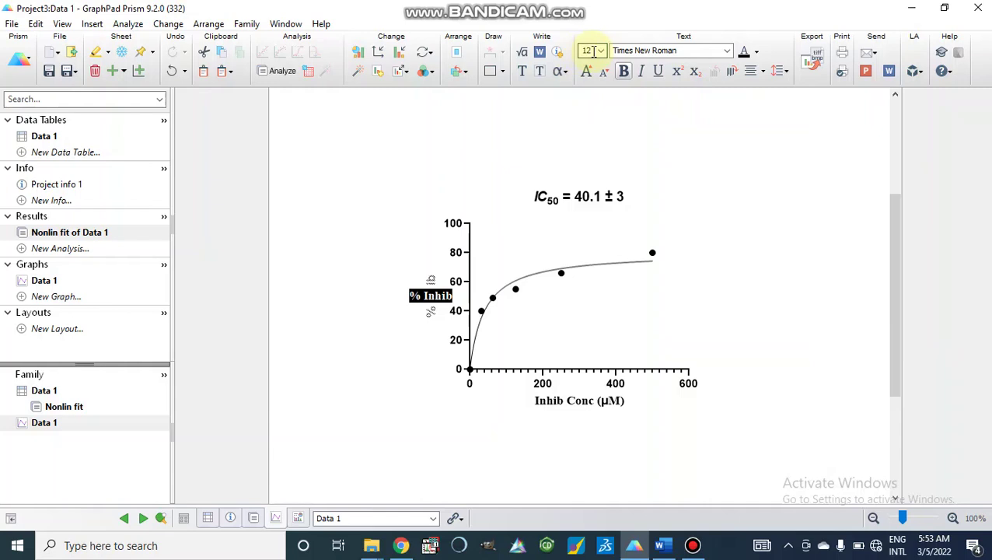
pyautogui.click(498, 421)
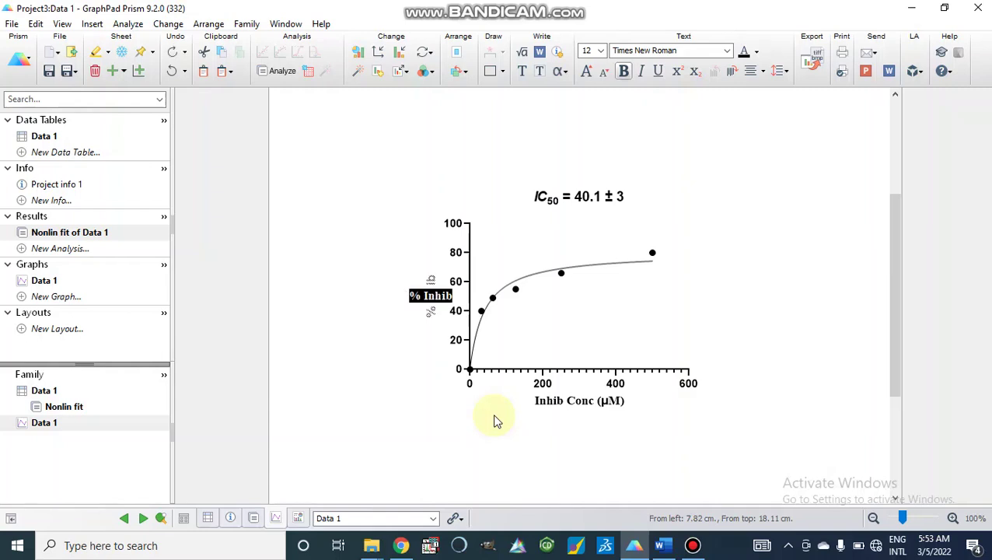
pyautogui.click(668, 51)
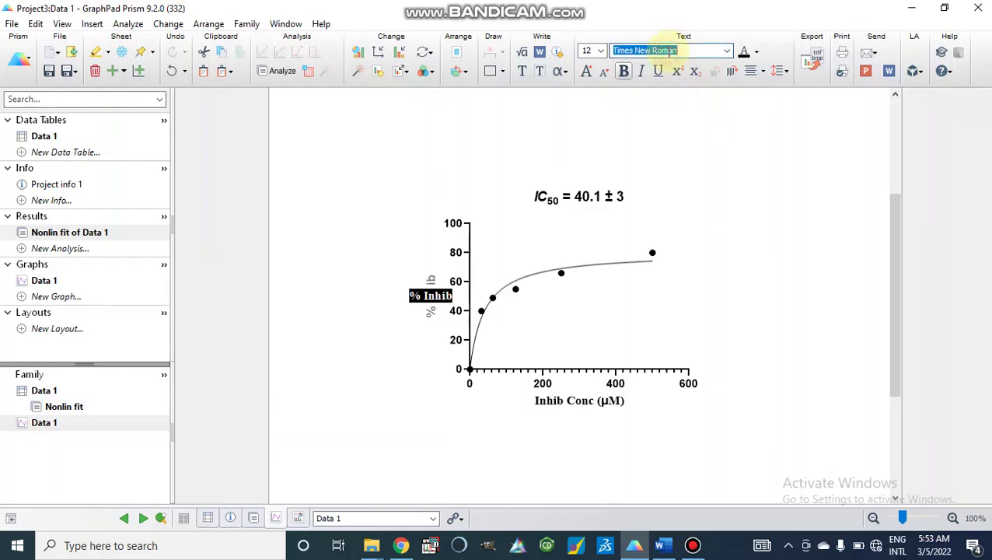
pyautogui.click(681, 52)
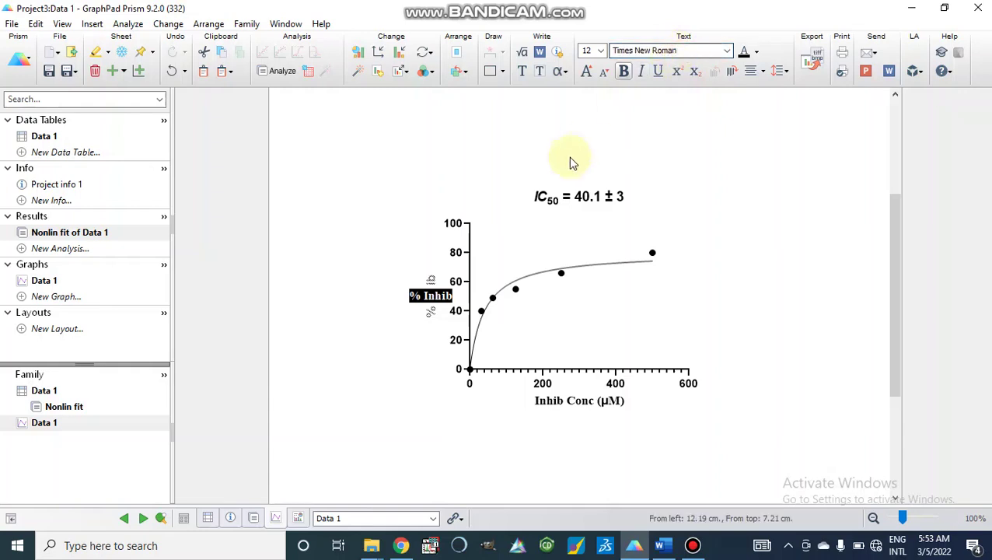
pyautogui.click(543, 388)
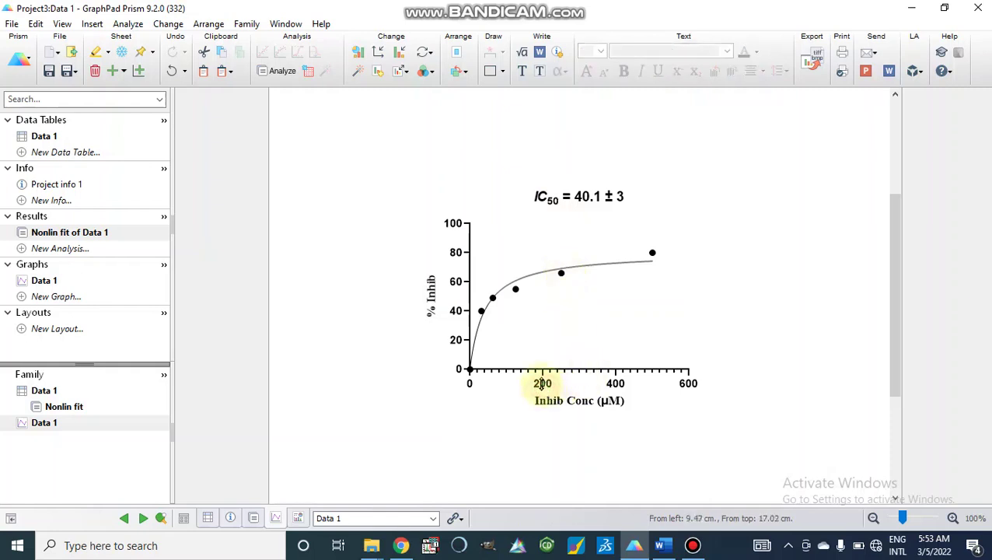
# Set the X axis to run from 0 to 600 with major ticks every 100, replacing the automatic range
pyautogui.click(542, 383)
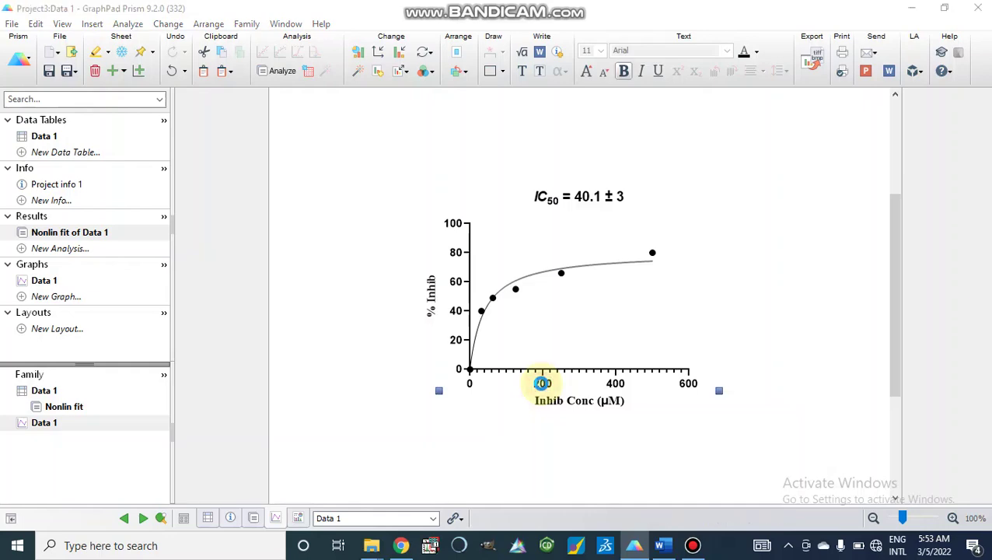
pyautogui.doubleClick(542, 384)
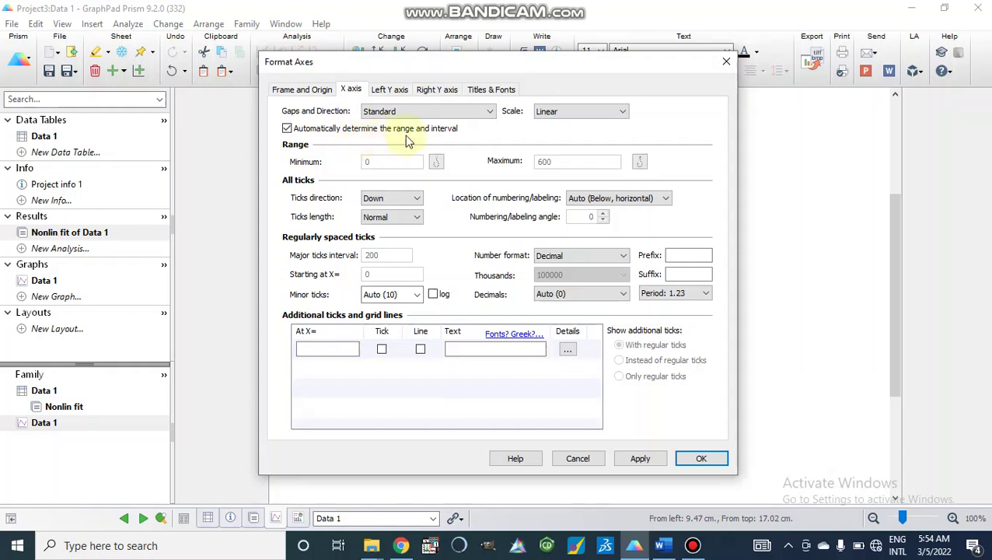
pyautogui.click(288, 129)
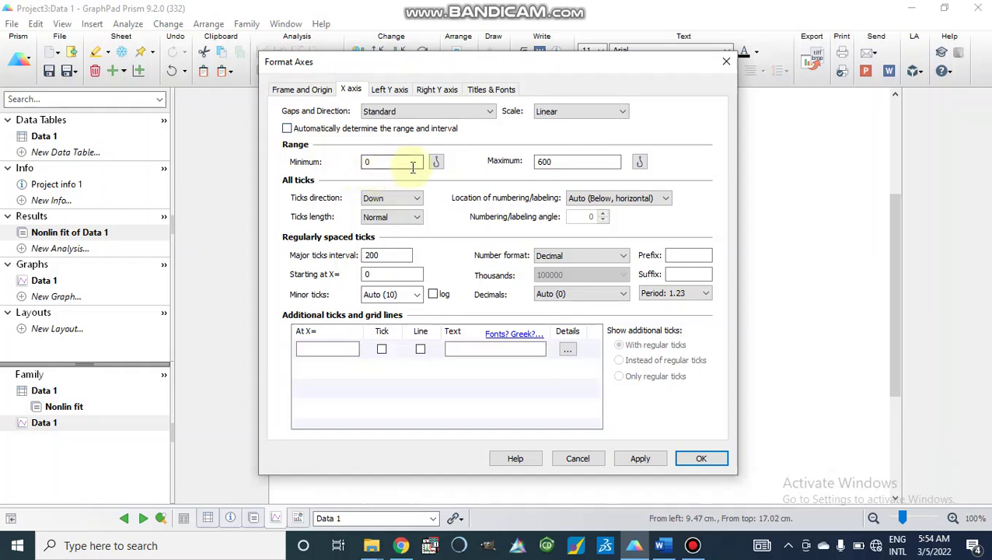
pyautogui.click(410, 163)
pyautogui.click(378, 255)
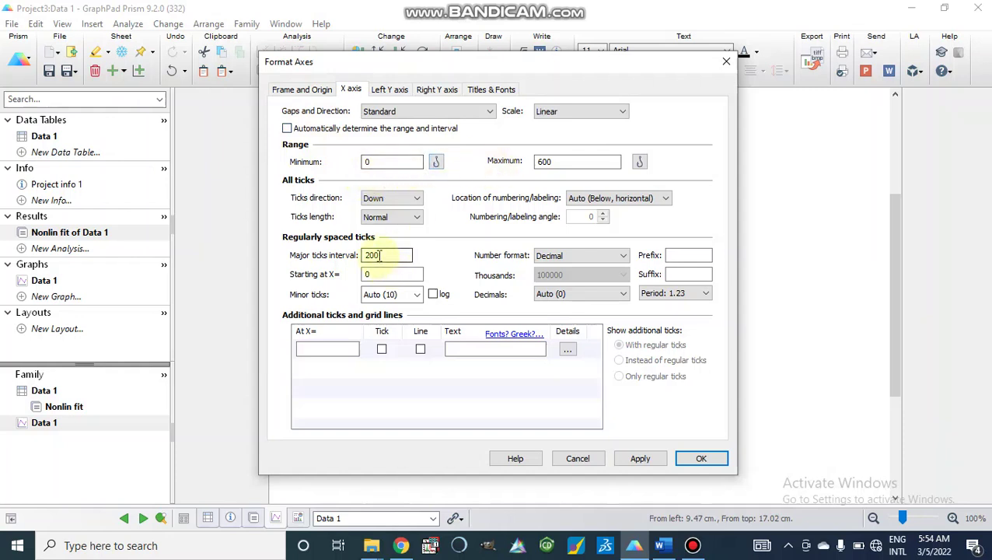
pyautogui.moveTo(381, 255); pyautogui.dragTo(355, 261)
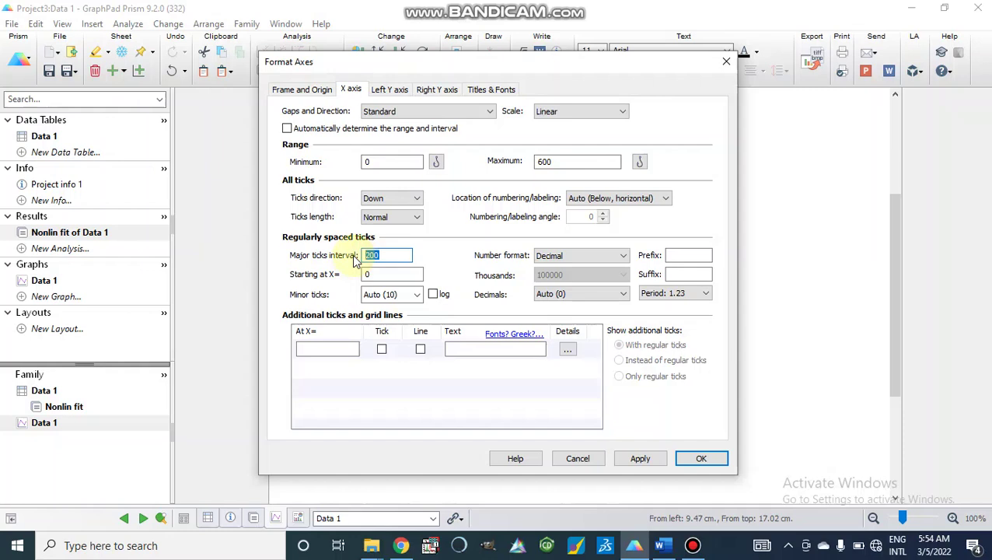
pyautogui.write('50')
pyautogui.press('BackSpace')
pyautogui.press('BackSpace')
pyautogui.write('1')
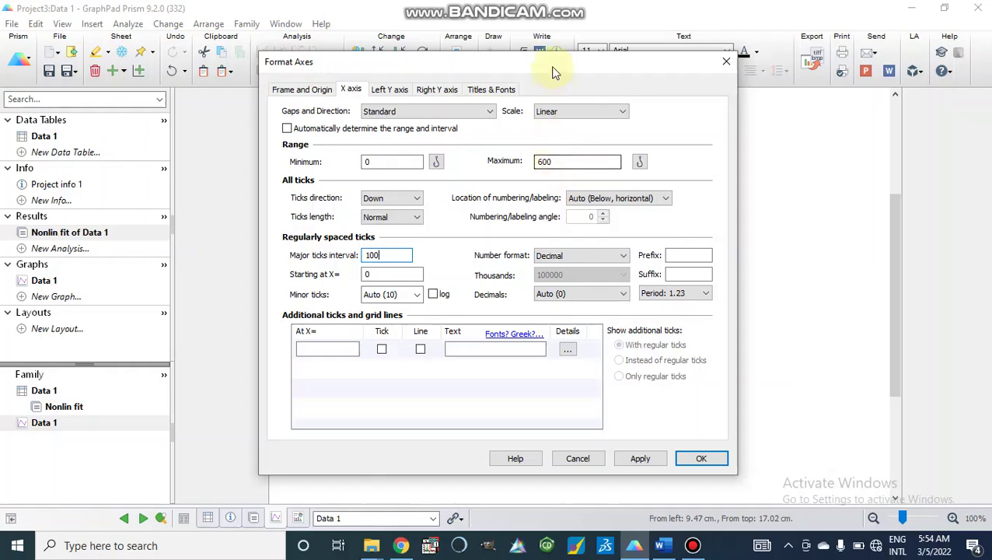
pyautogui.moveTo(553, 72); pyautogui.dragTo(590, 26)
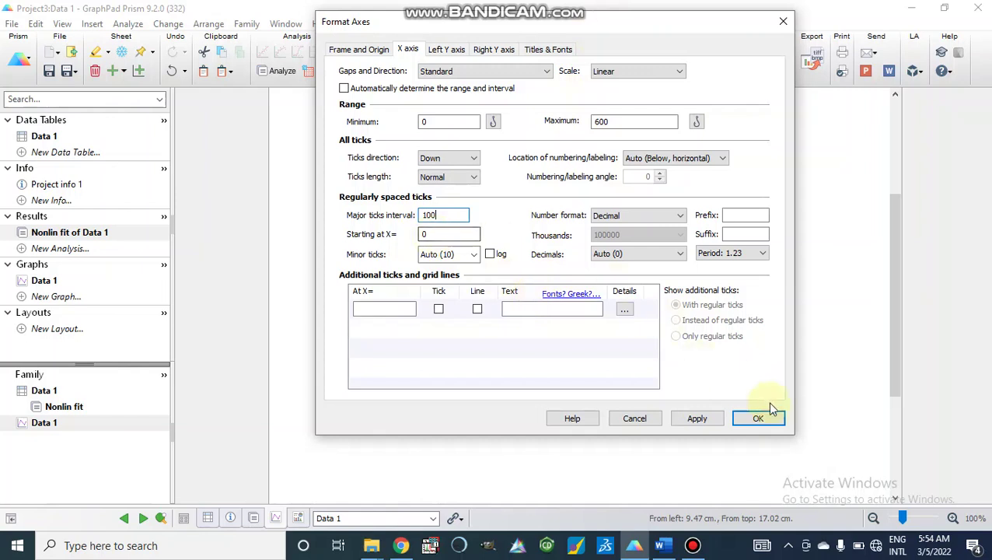
pyautogui.click(694, 421)
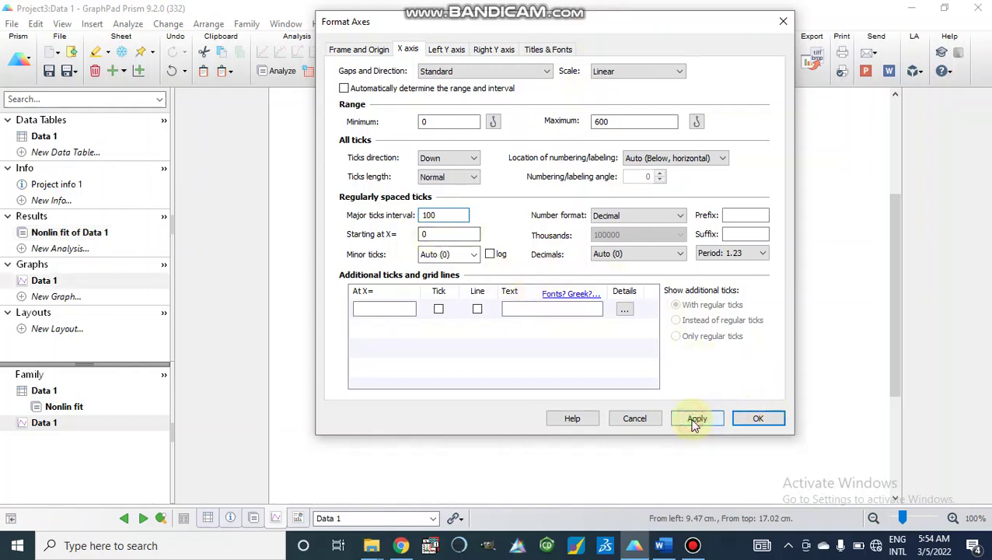
pyautogui.click(782, 21)
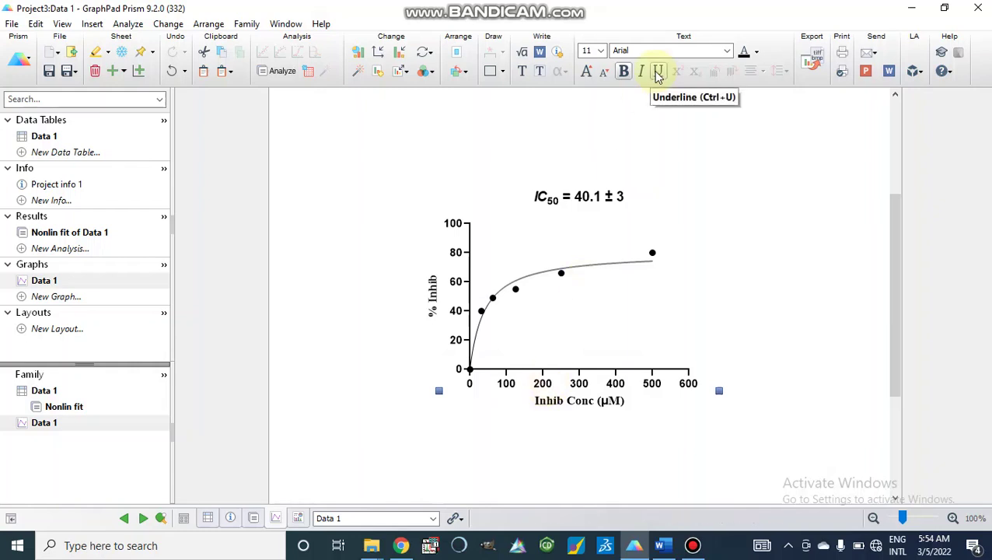
# Set the selected X-axis text in Times New Roman
pyautogui.click(726, 51)
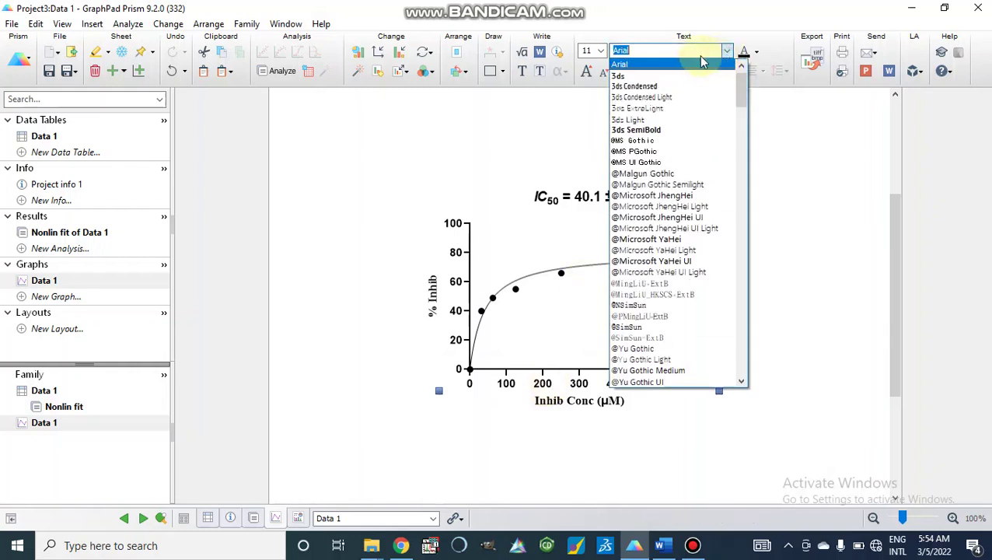
pyautogui.write('t')
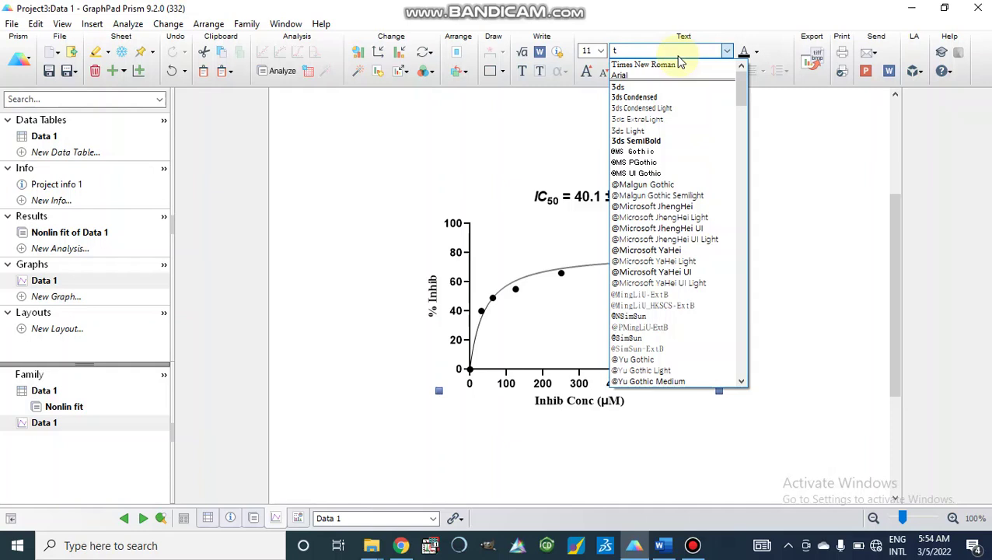
pyautogui.click(659, 65)
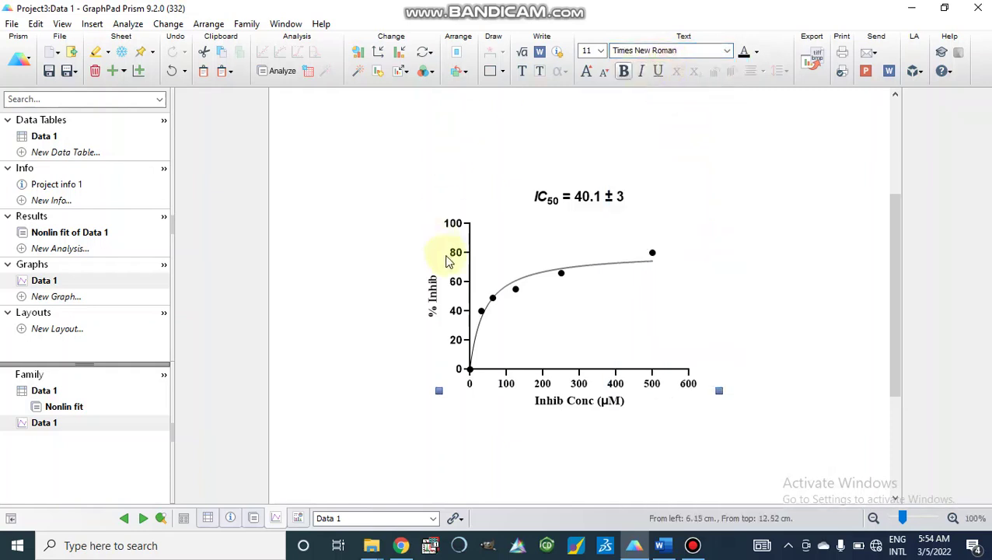
# Select the Y axis and set its numbering in Times New Roman as well
pyautogui.click(459, 288)
pyautogui.click(460, 288)
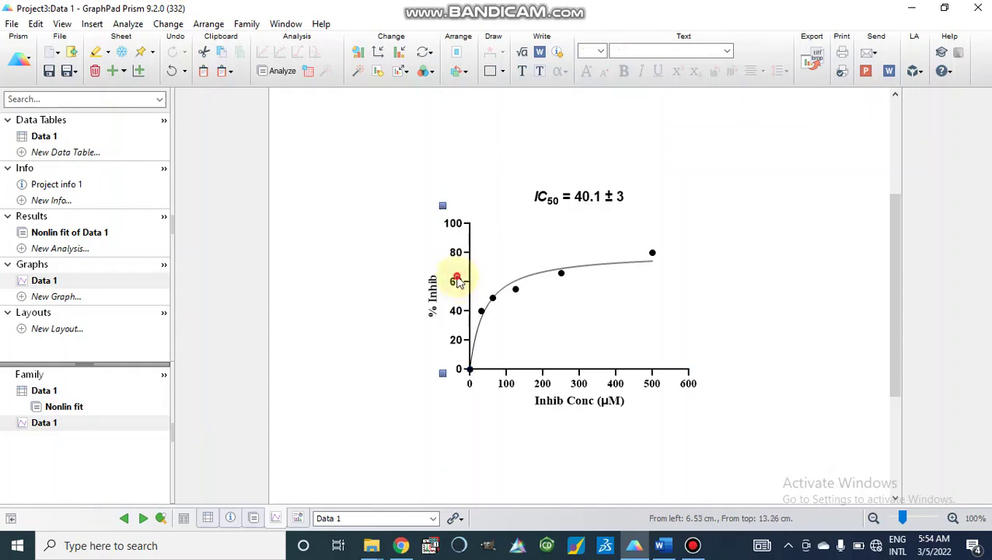
pyautogui.click(458, 282)
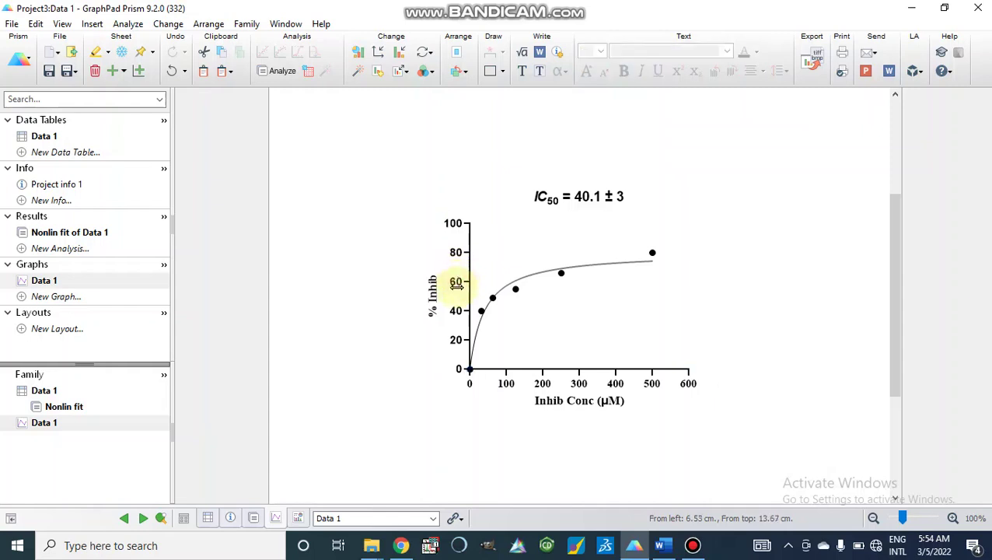
pyautogui.click(455, 282)
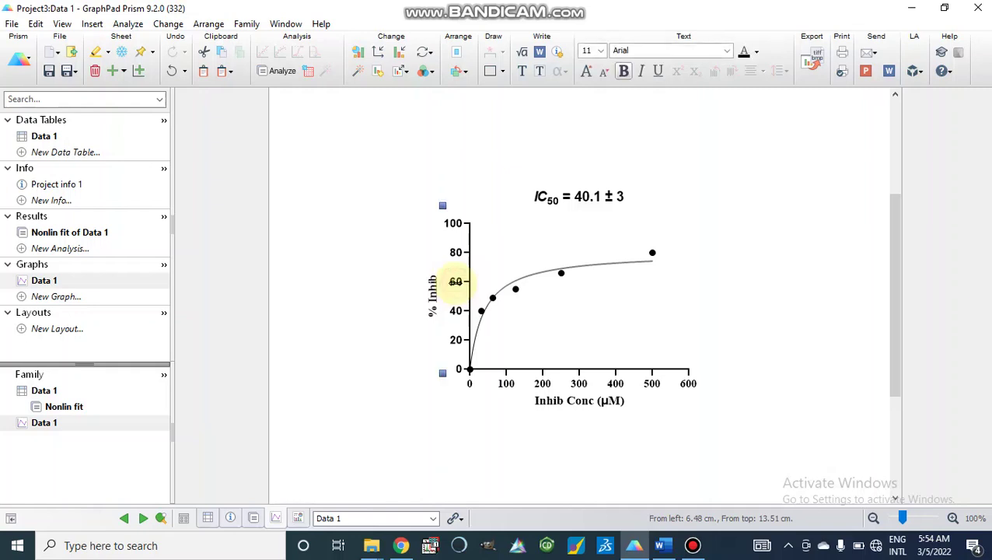
pyautogui.click(727, 50)
pyautogui.write('t')
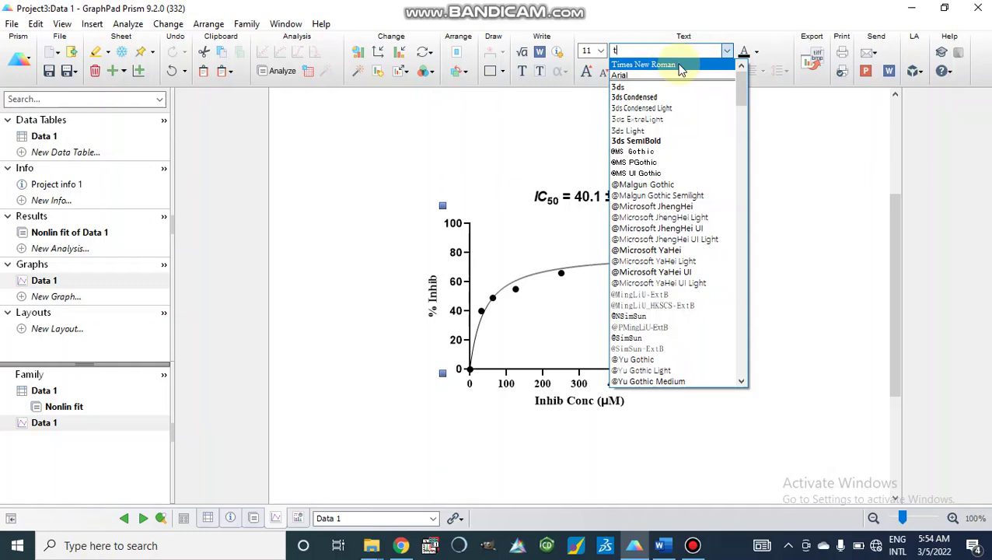
pyautogui.click(679, 66)
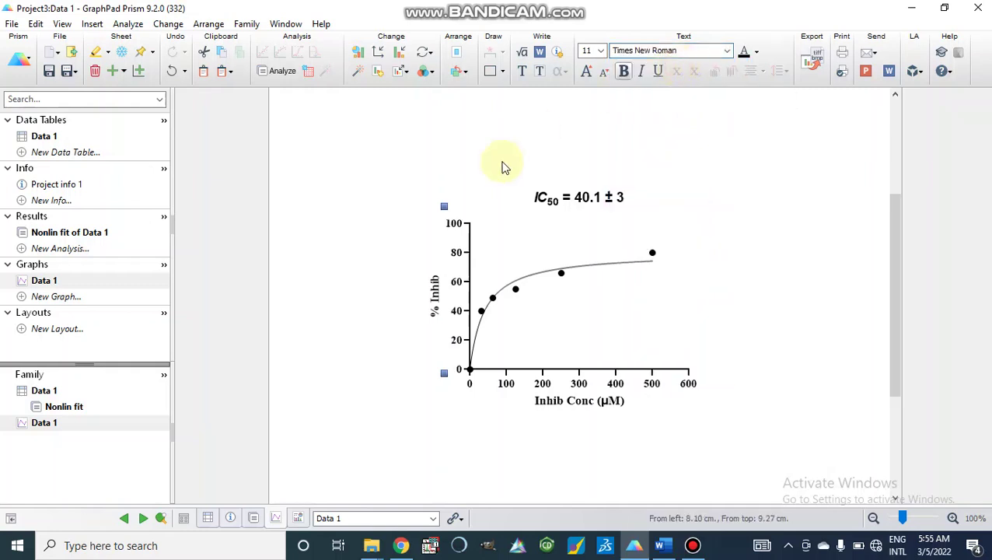
# Align the 'IC50 = 40.1 ± 3' label above the graph and set its text in Times New Roman
pyautogui.click(552, 204)
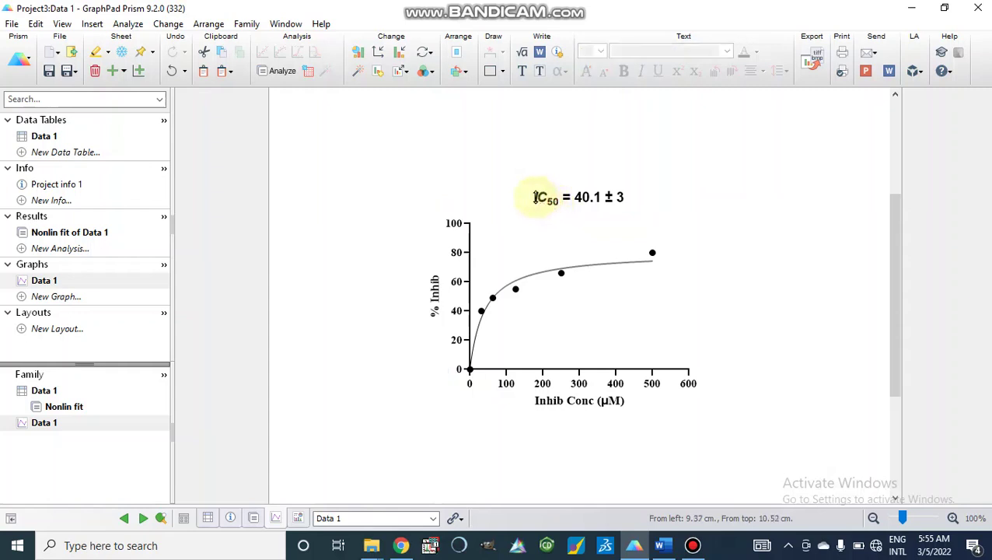
pyautogui.moveTo(525, 195); pyautogui.dragTo(599, 195)
pyautogui.doubleClick(602, 195)
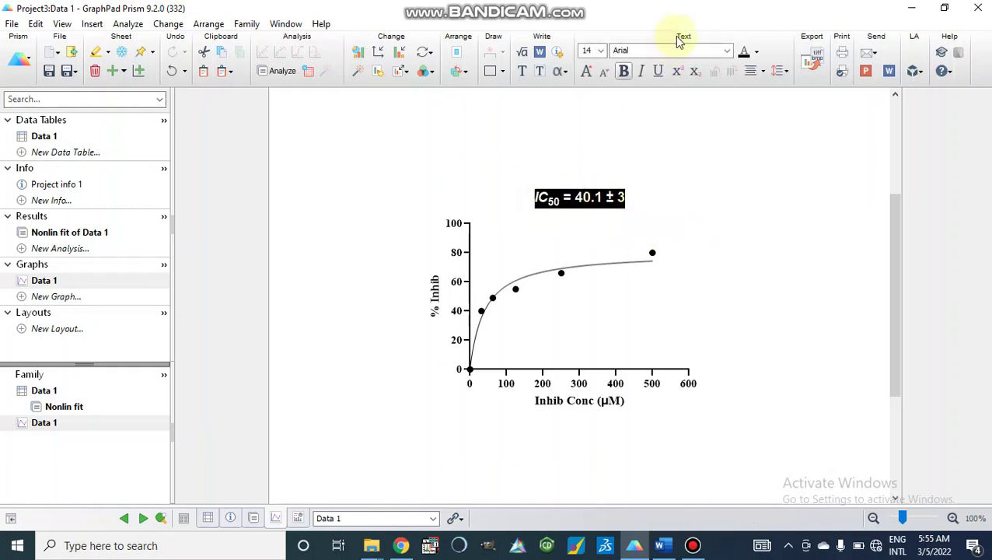
pyautogui.click(728, 51)
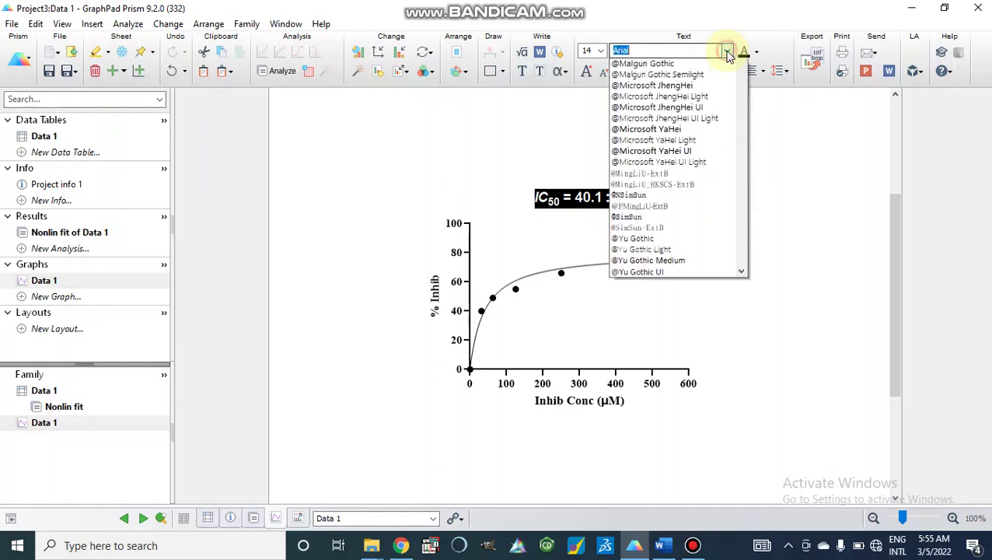
pyautogui.write('t')
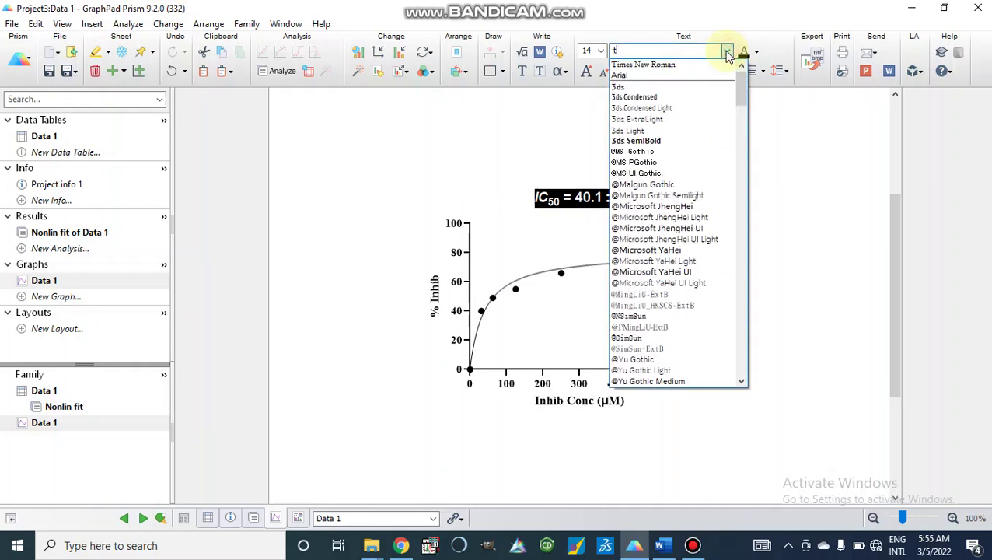
pyautogui.click(667, 65)
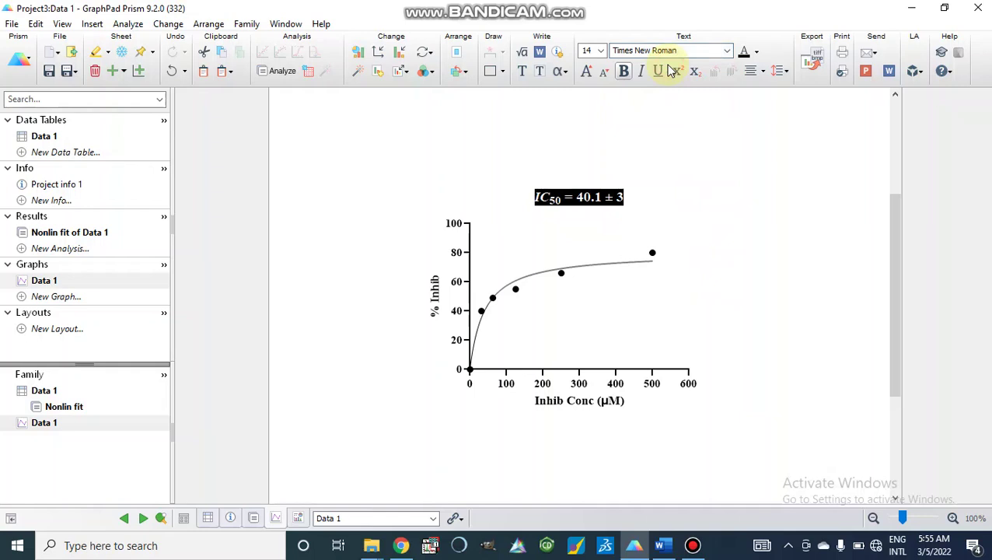
pyautogui.click(511, 244)
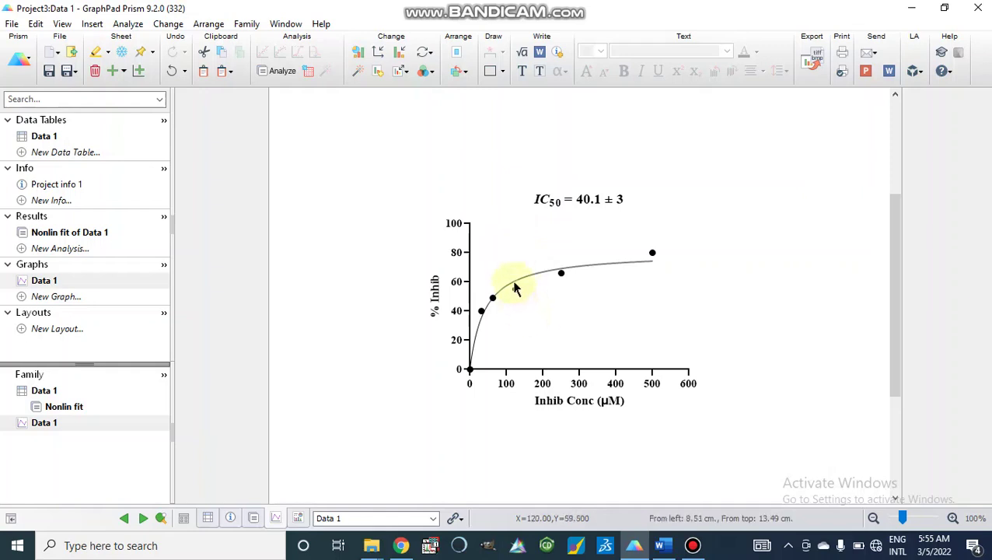
pyautogui.click(428, 70)
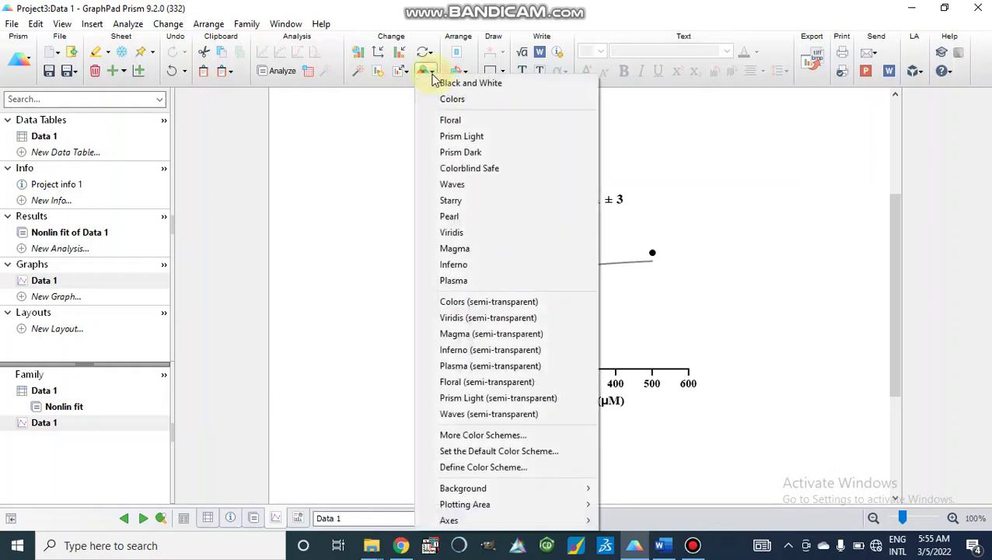
pyautogui.click(482, 301)
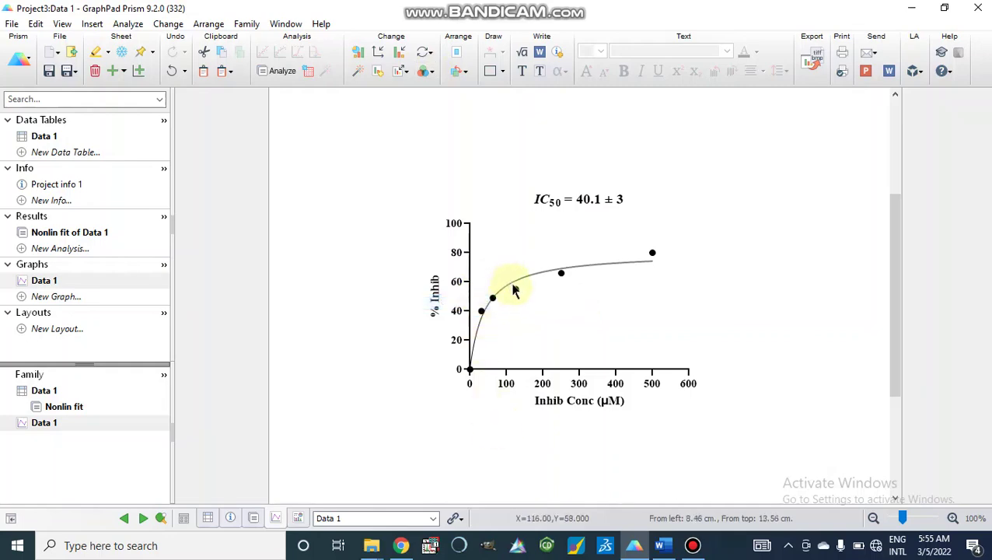
pyautogui.doubleClick(513, 289)
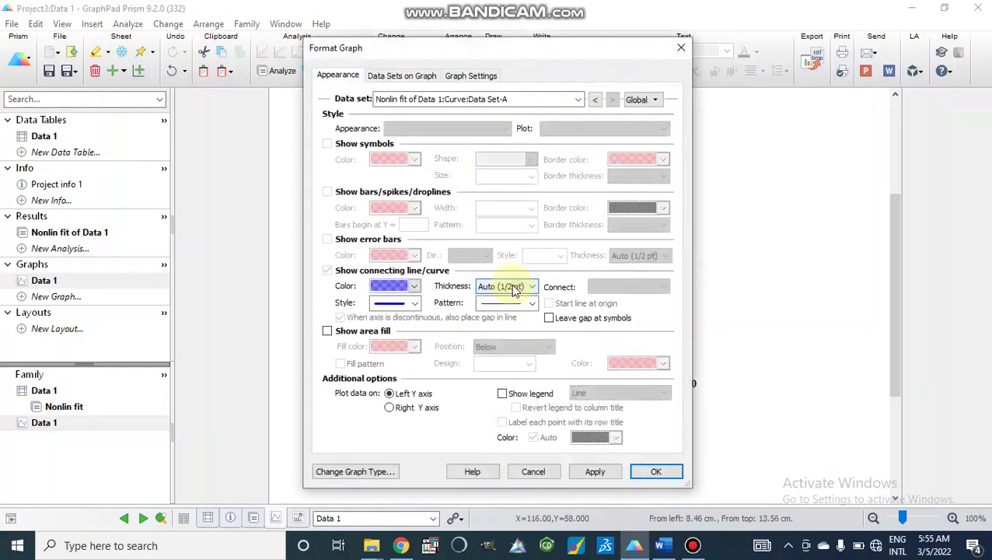
pyautogui.click(679, 50)
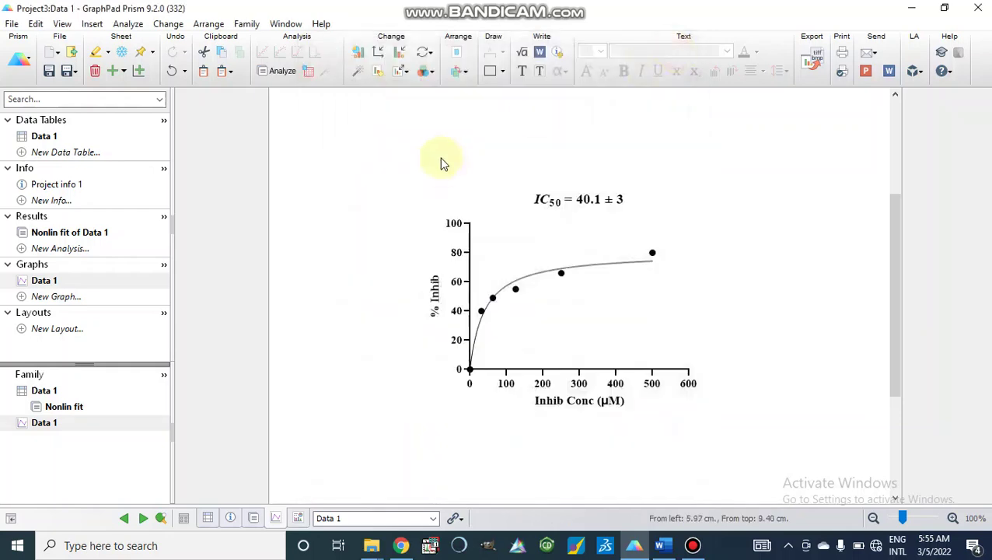
pyautogui.click(424, 72)
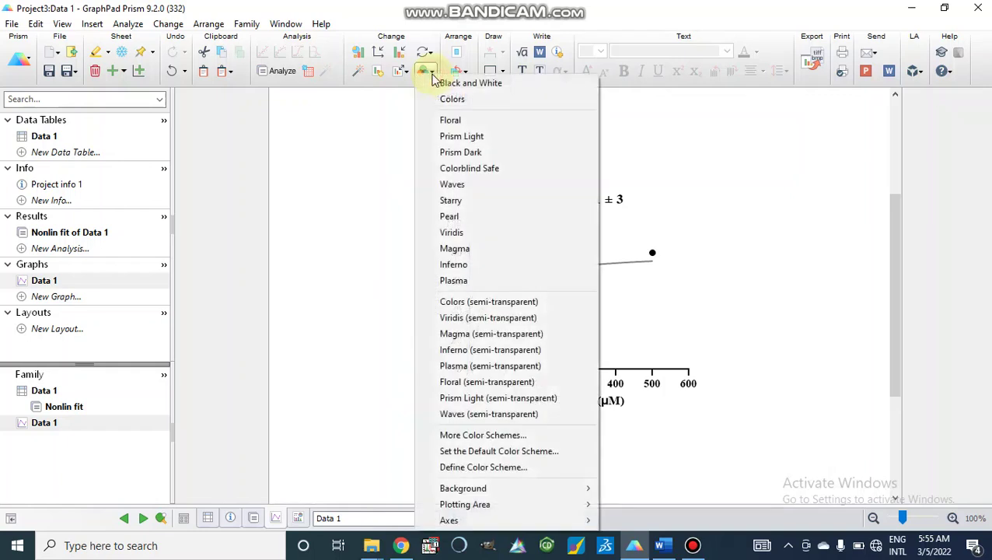
pyautogui.click(469, 439)
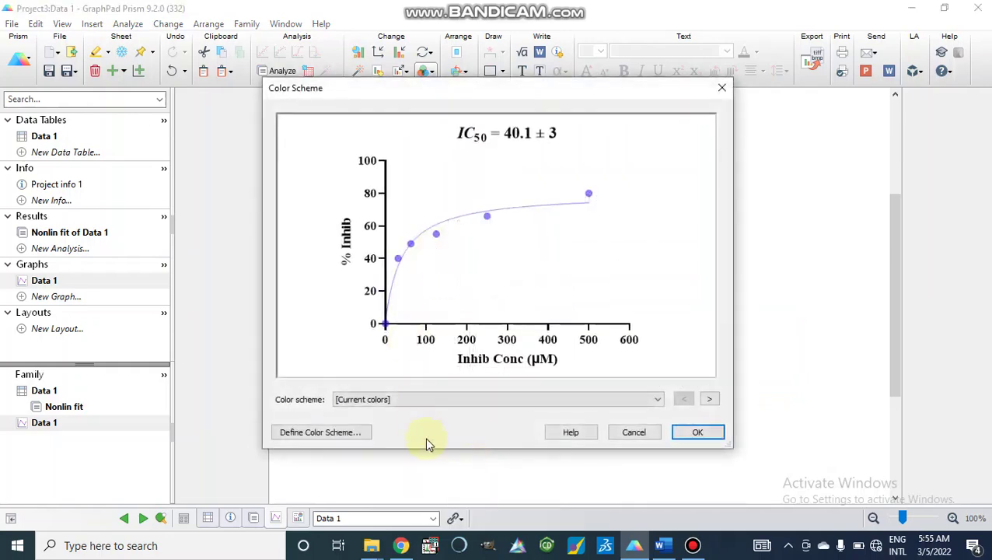
pyautogui.click(657, 402)
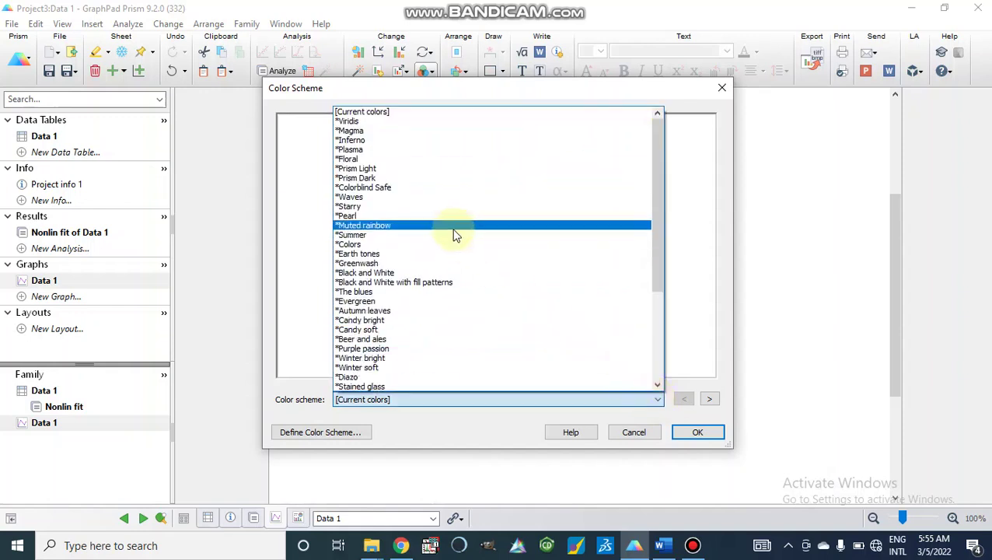
pyautogui.click(407, 320)
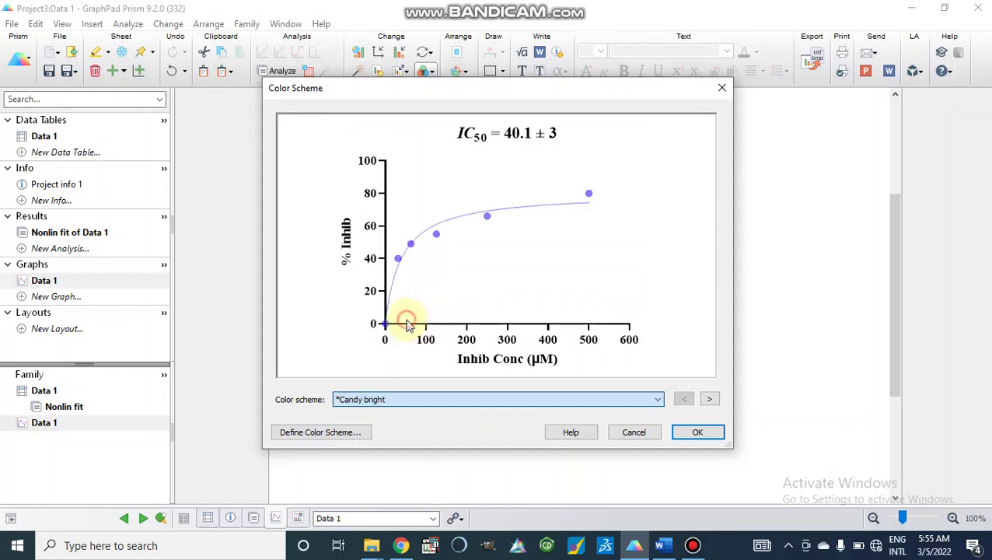
pyautogui.click(689, 433)
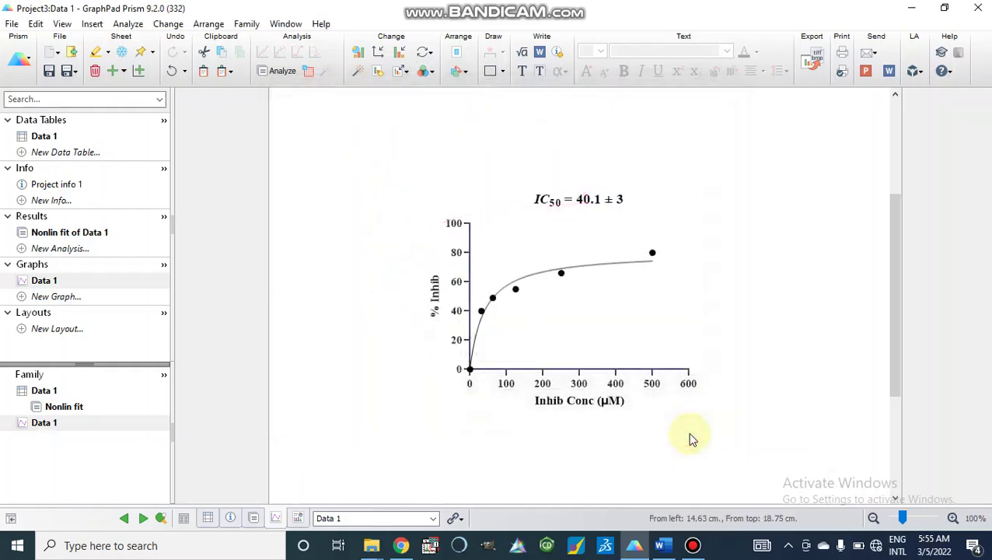
pyautogui.rightClick(529, 325)
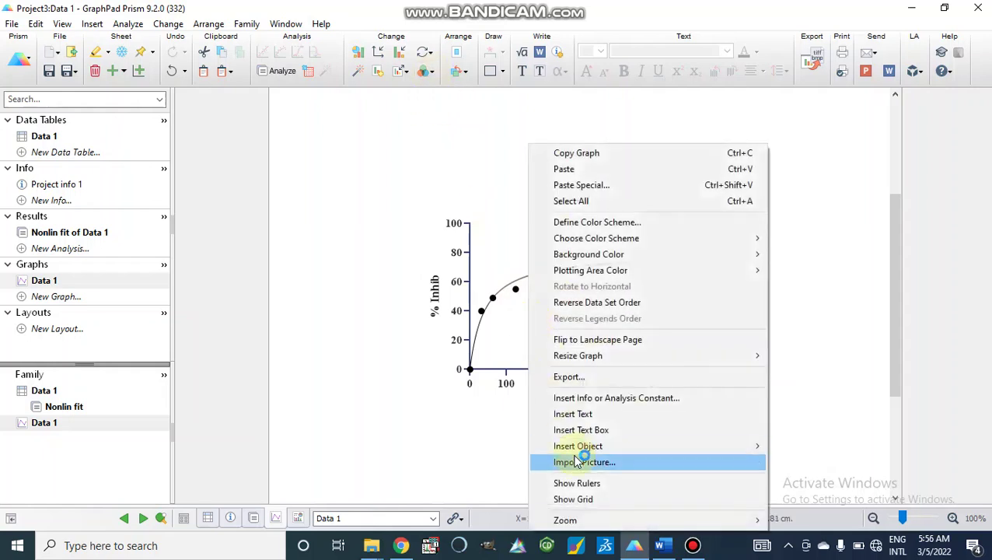
pyautogui.click(564, 342)
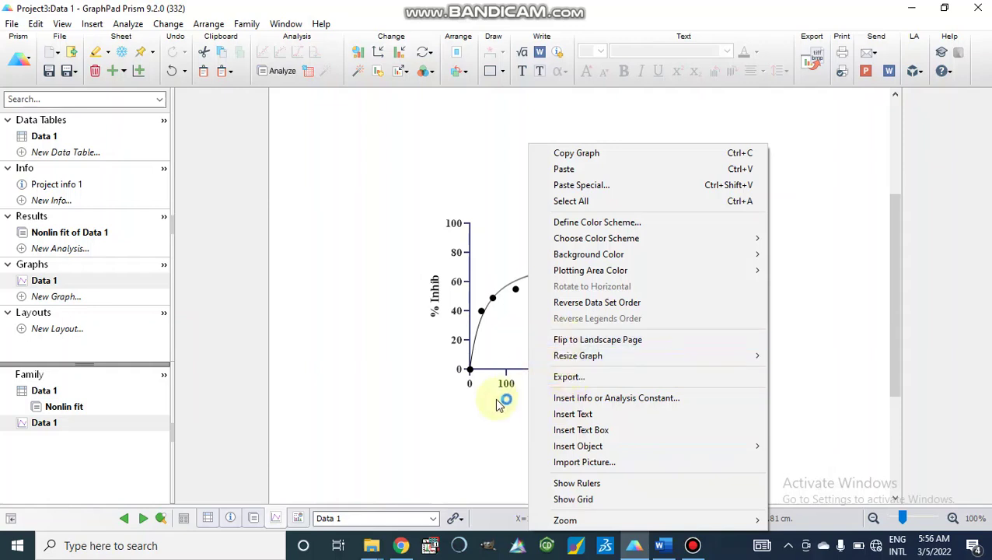
pyautogui.click(435, 74)
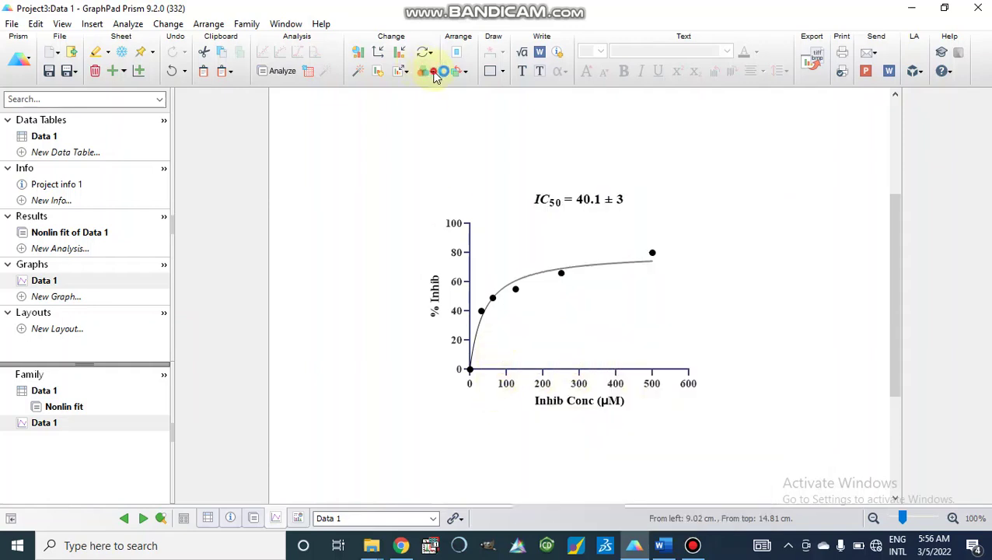
pyautogui.click(434, 73)
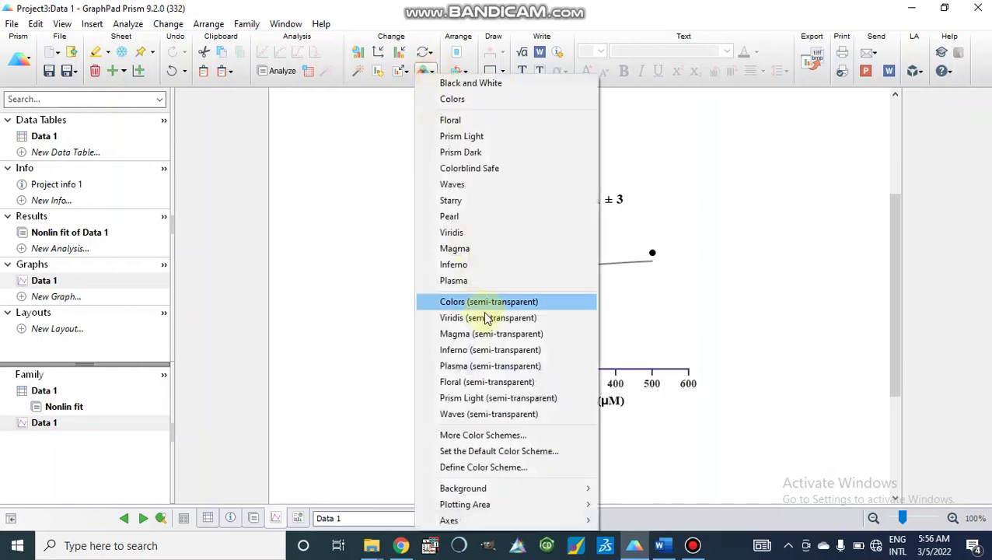
pyautogui.click(487, 434)
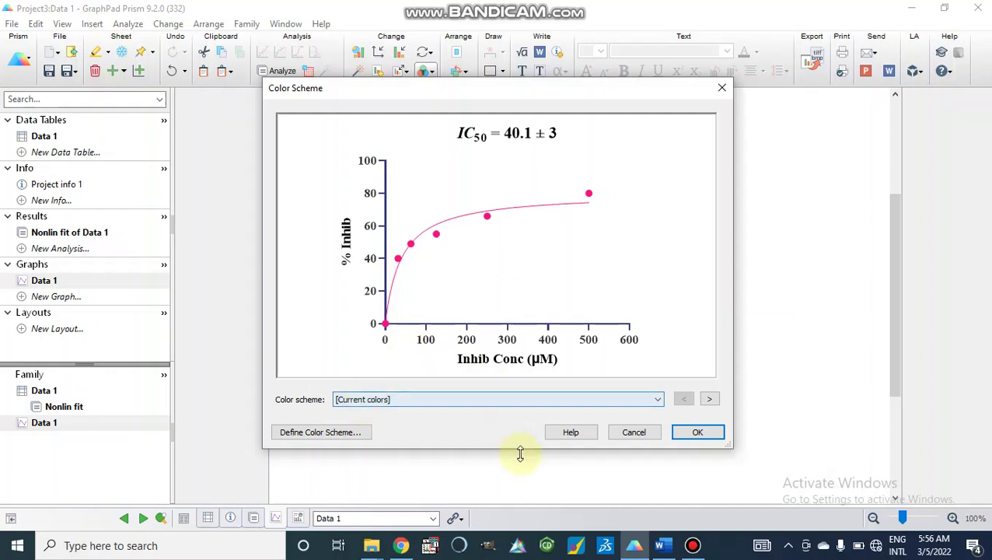
pyautogui.click(685, 437)
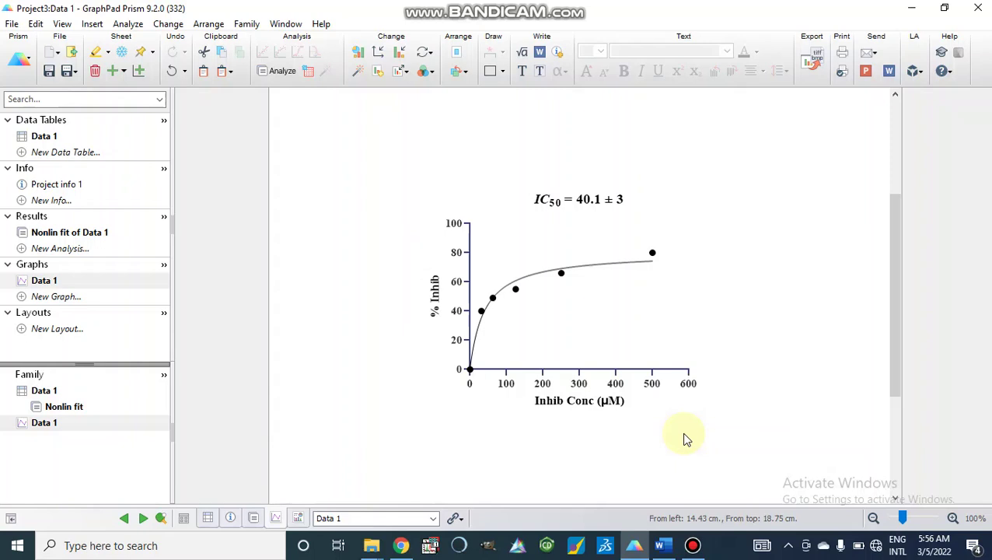
pyautogui.click(426, 72)
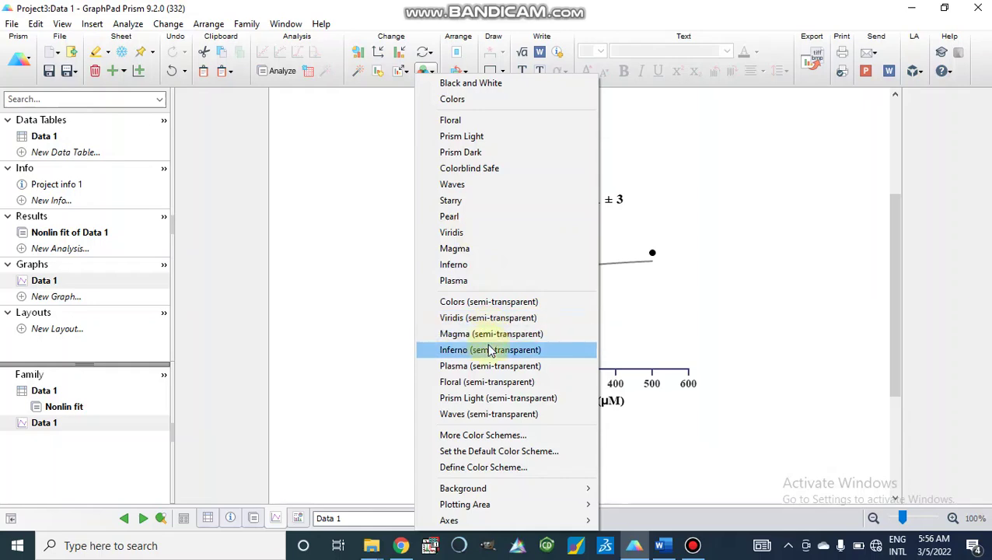
pyautogui.click(487, 433)
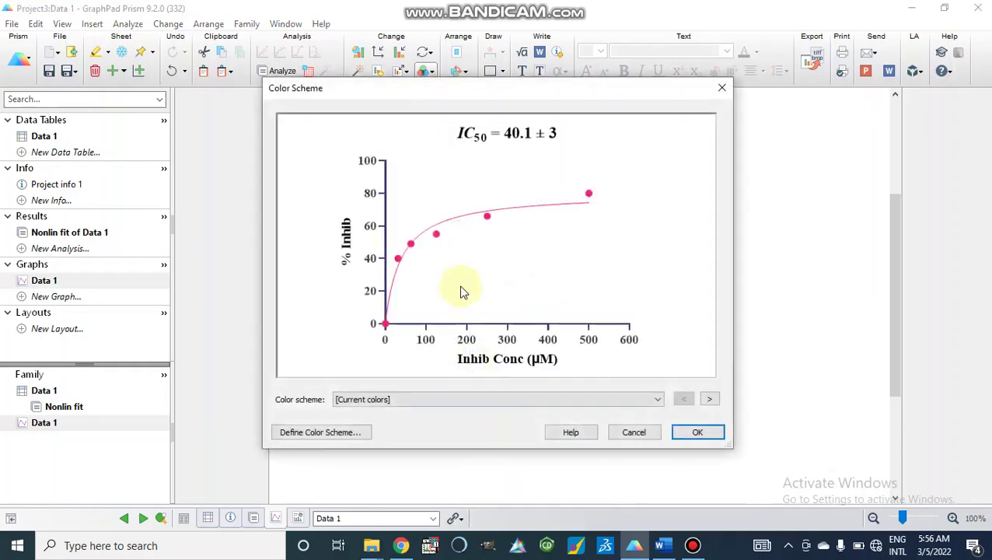
pyautogui.click(559, 398)
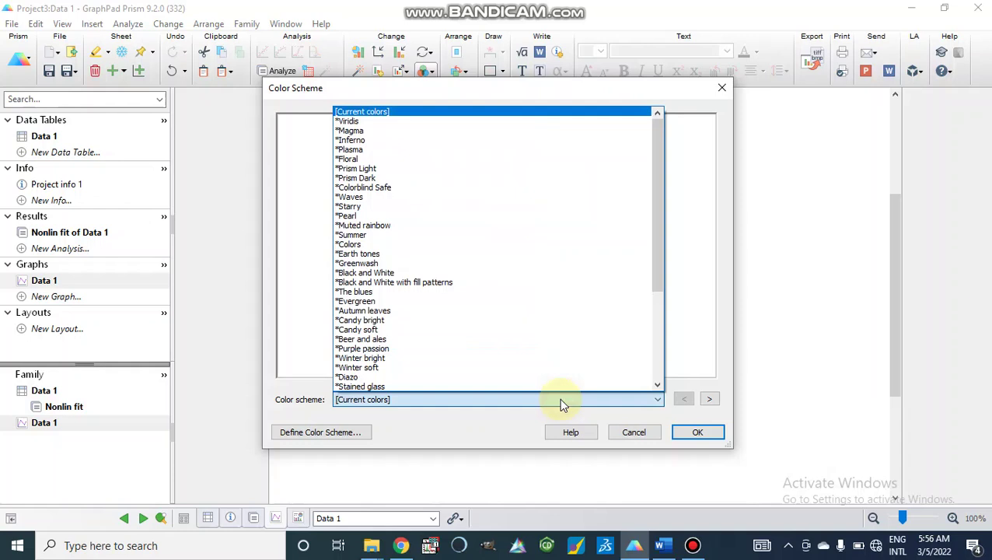
pyautogui.click(455, 321)
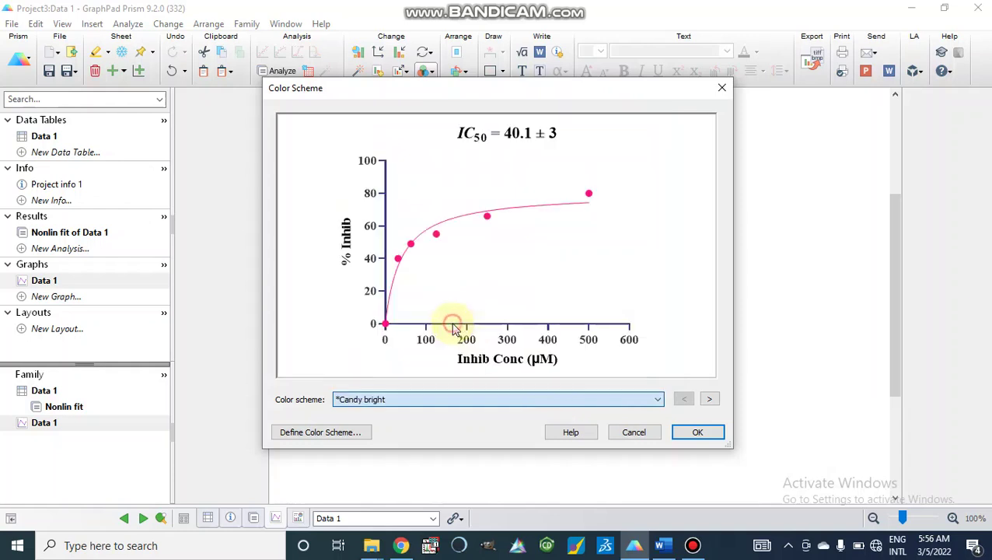
pyautogui.click(693, 434)
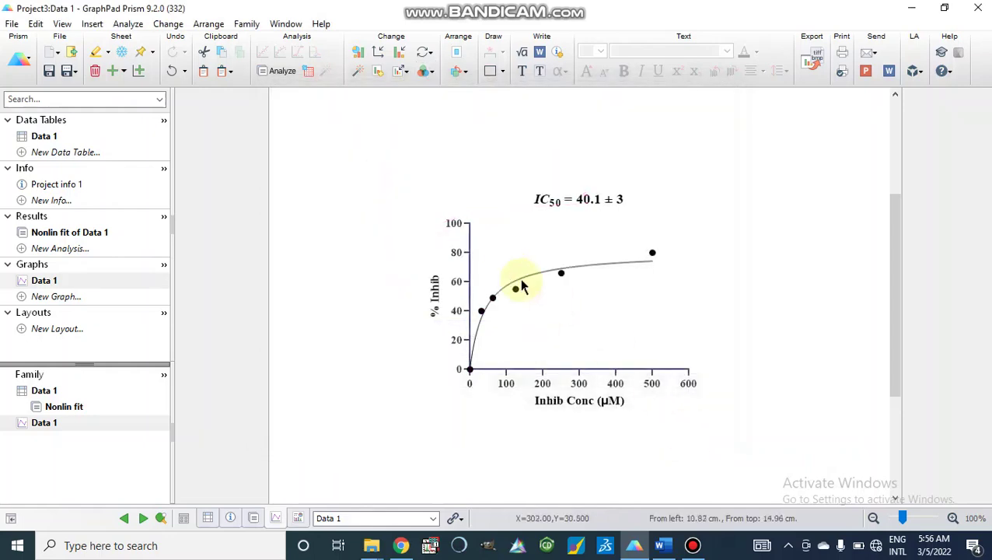
# Apply the Warm and sunny colour scheme, turning the axes, titles and IC50 label dark red
pyautogui.rightClick(503, 278)
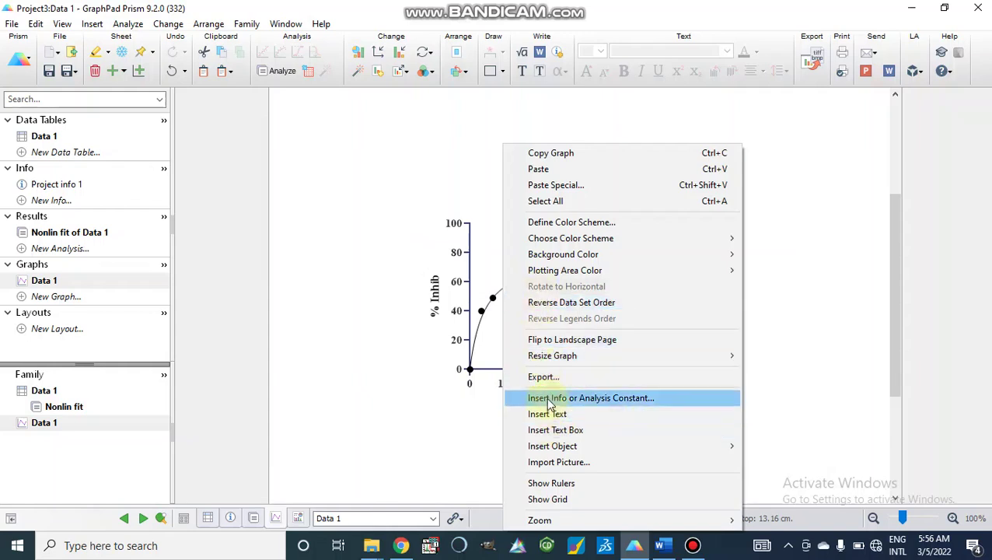
pyautogui.click(425, 74)
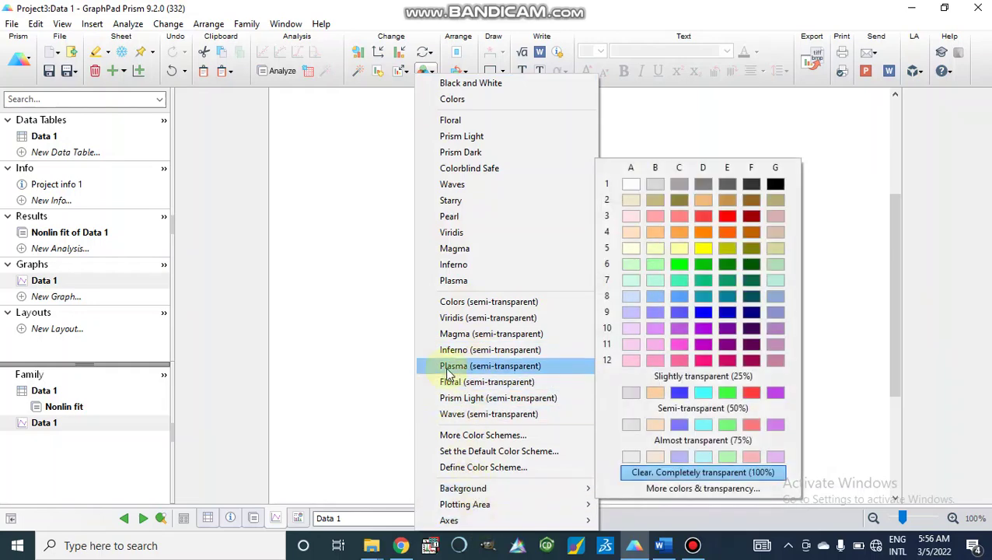
pyautogui.click(470, 435)
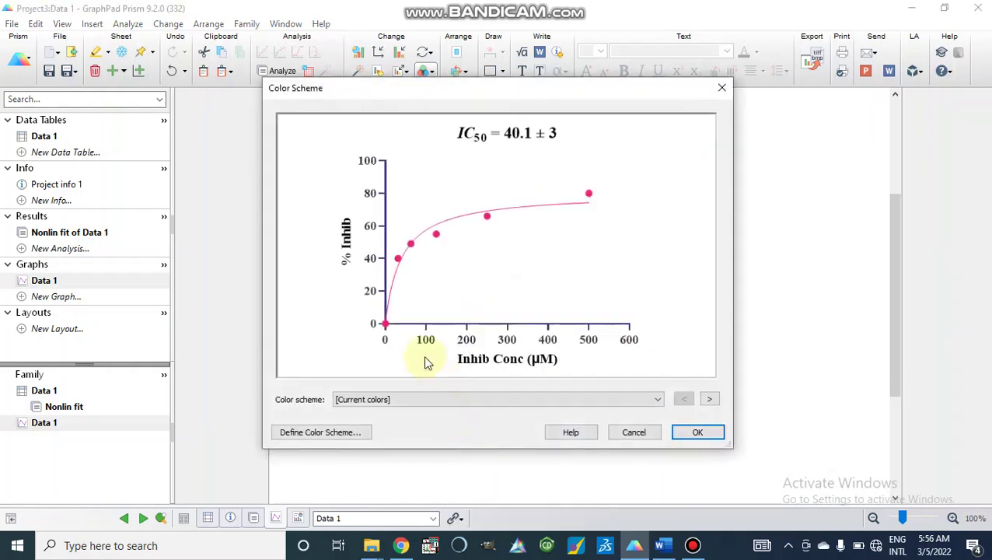
pyautogui.click(436, 399)
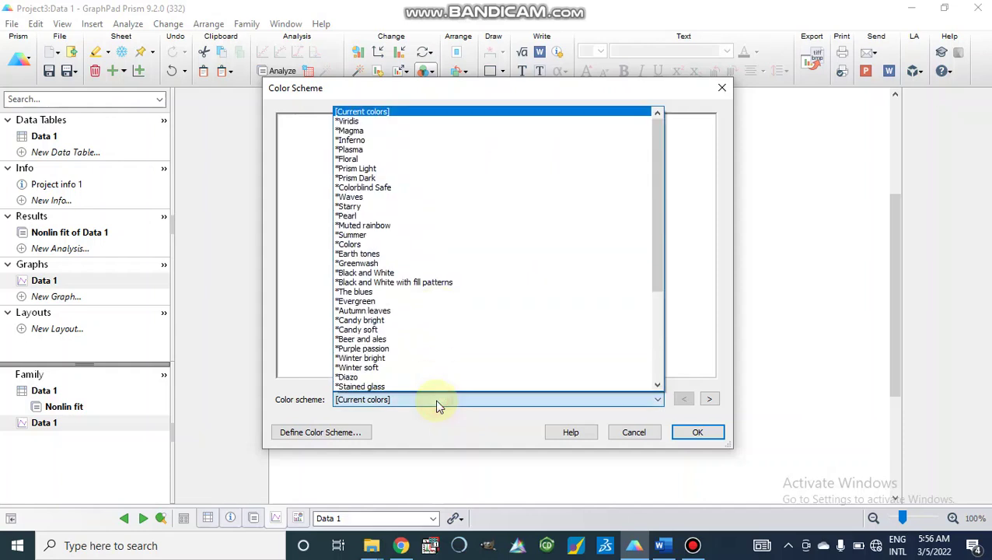
pyautogui.click(379, 331)
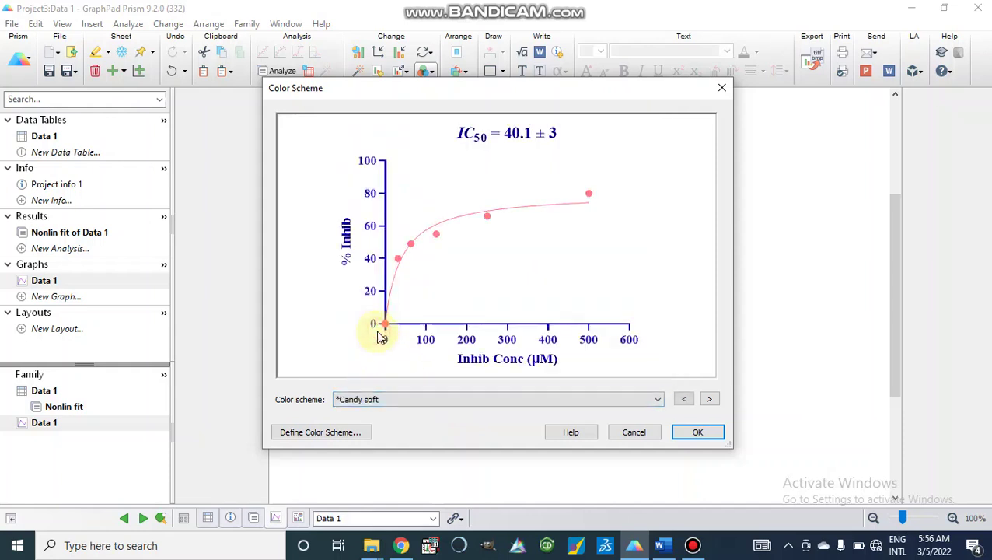
pyautogui.click(410, 401)
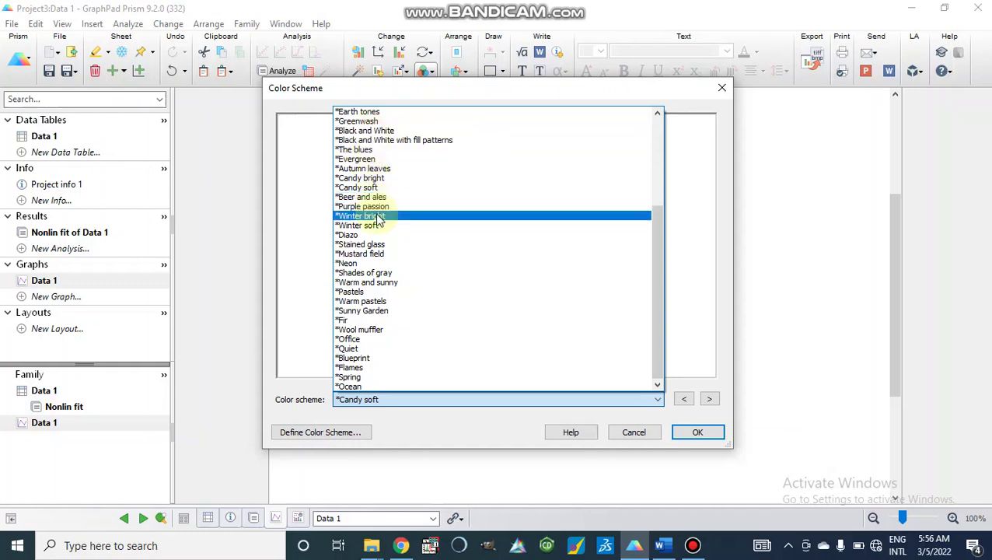
pyautogui.click(376, 283)
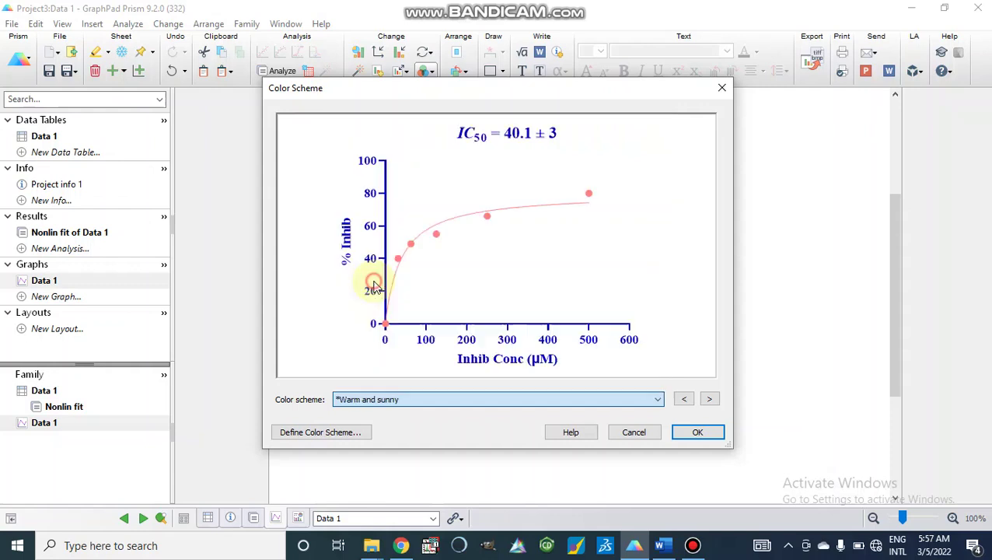
pyautogui.click(689, 432)
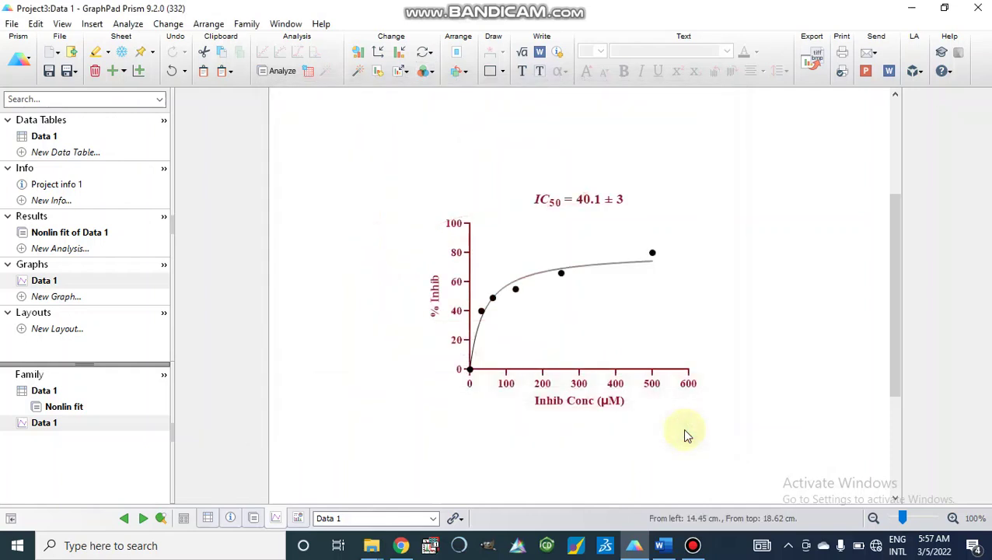
pyautogui.click(526, 283)
pyautogui.doubleClick(526, 282)
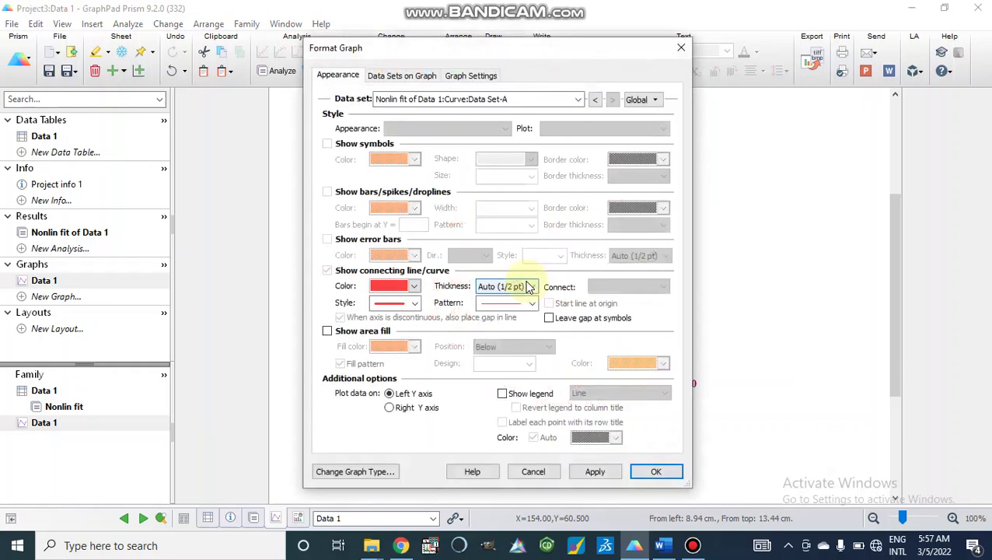
pyautogui.click(681, 47)
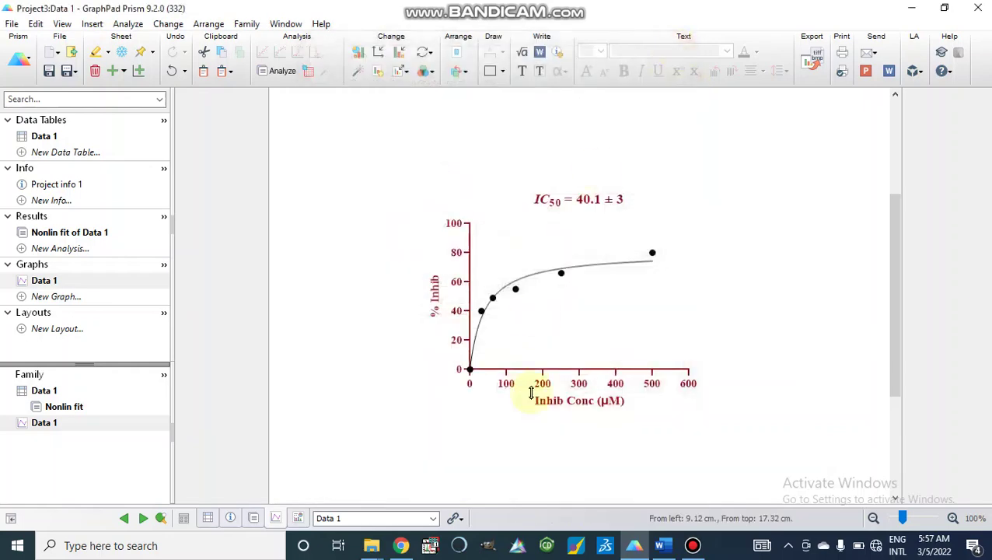
pyautogui.rightClick(402, 187)
pyautogui.click(358, 270)
# Export the graph as JPG file Data 1 to Documents and close the folder window
pyautogui.click(11, 25)
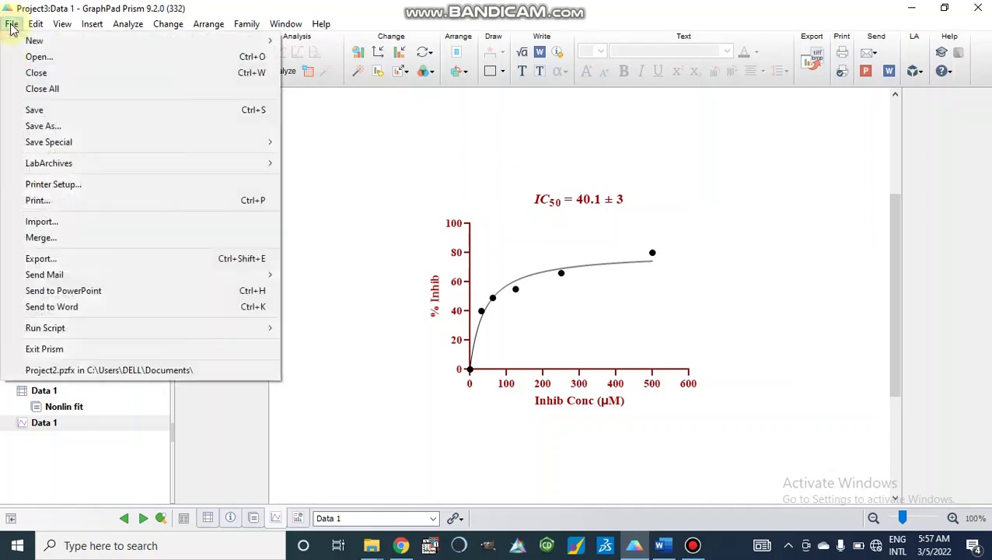
pyautogui.click(59, 259)
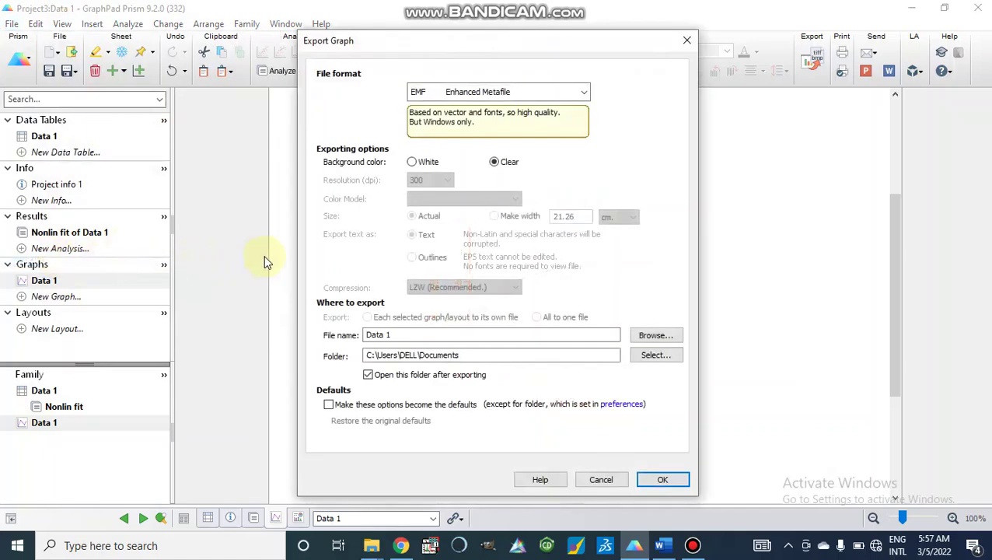
pyautogui.click(584, 92)
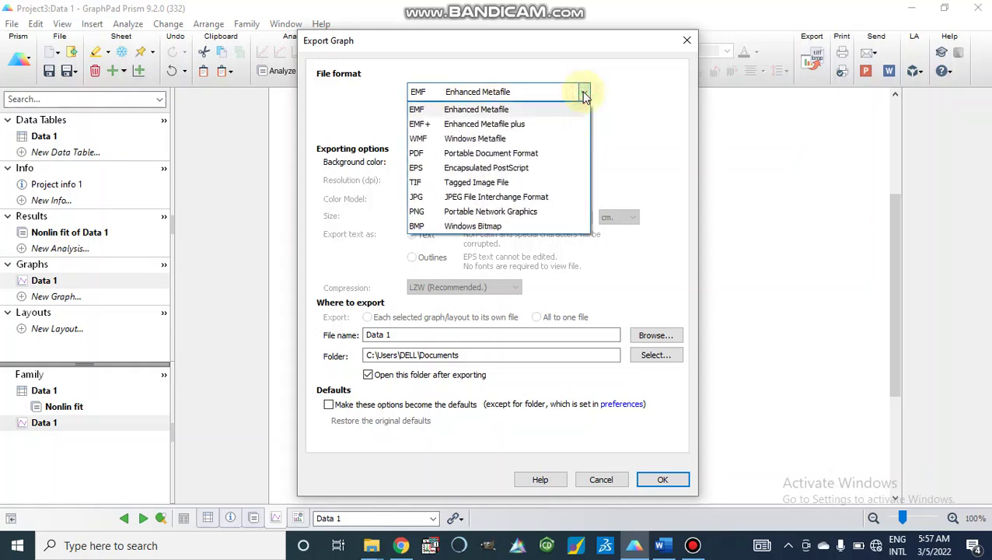
pyautogui.click(521, 198)
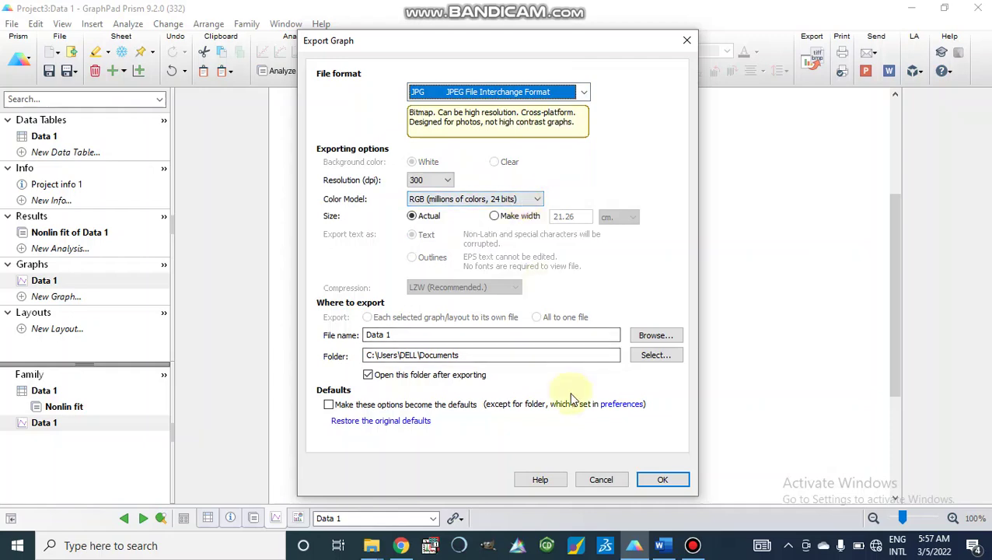
pyautogui.click(649, 480)
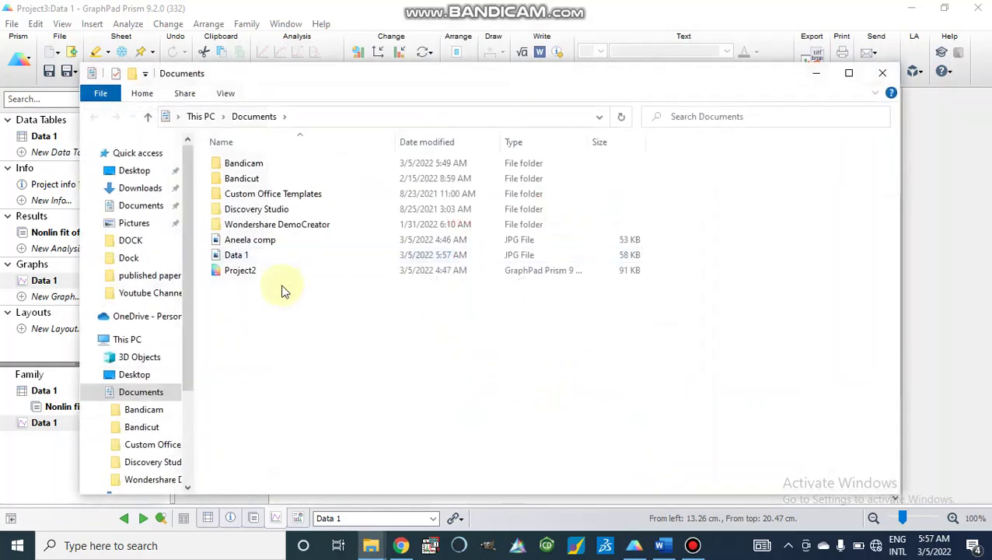
pyautogui.click(881, 76)
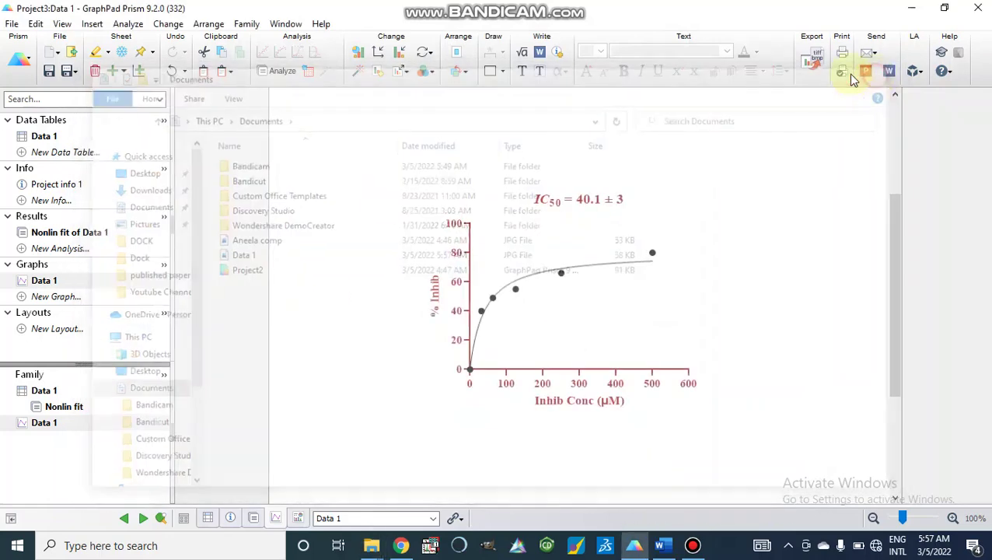